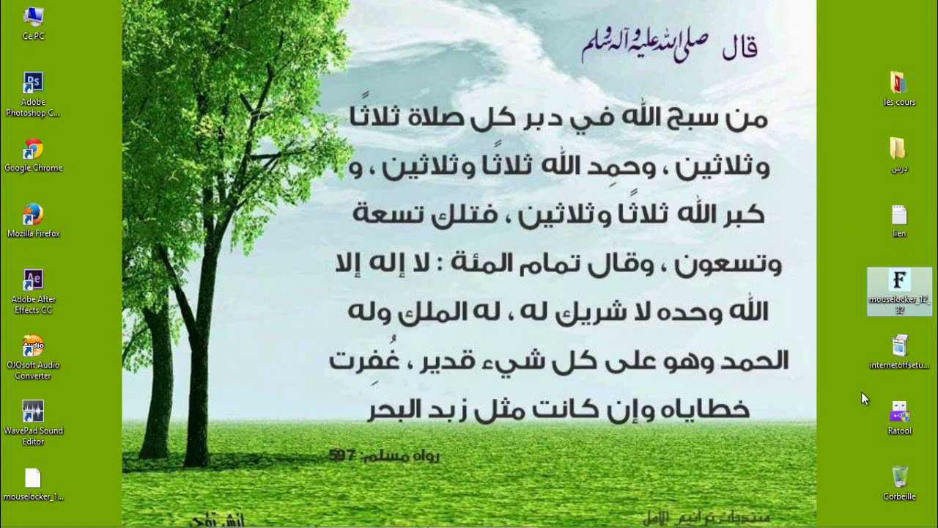
# Copy the internetoffsetup_2-3-1.exe MediaFire link line from the lien notes.
pyautogui.click(874, 366)
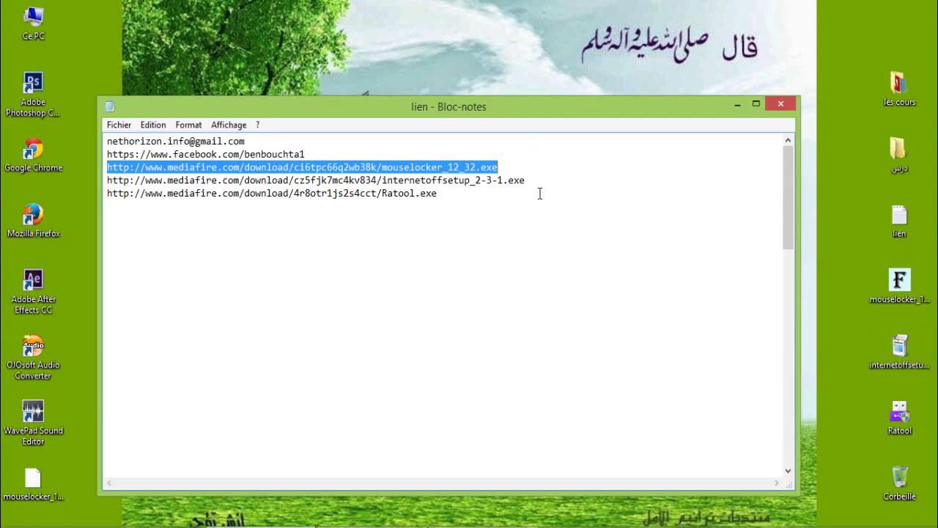
pyautogui.moveTo(539, 180); pyautogui.dragTo(107, 181)
pyautogui.rightClick(107, 180)
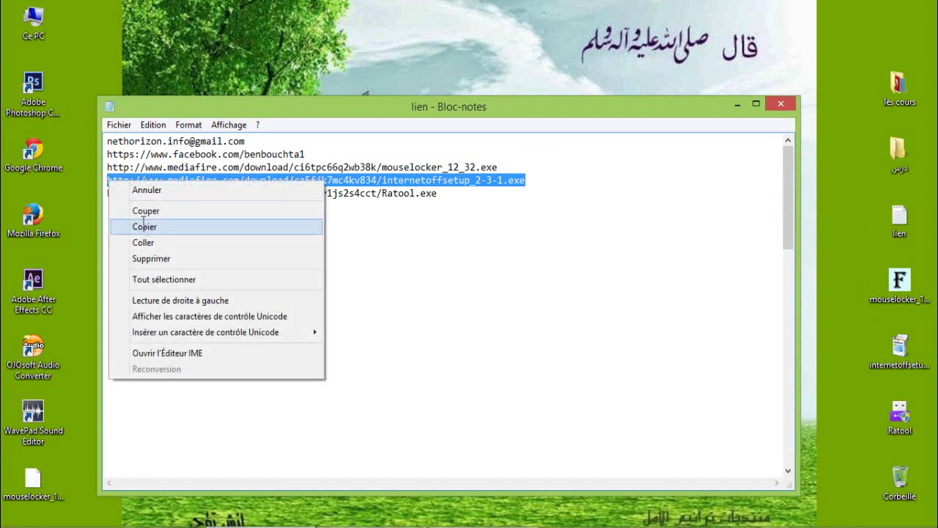
pyautogui.click(141, 227)
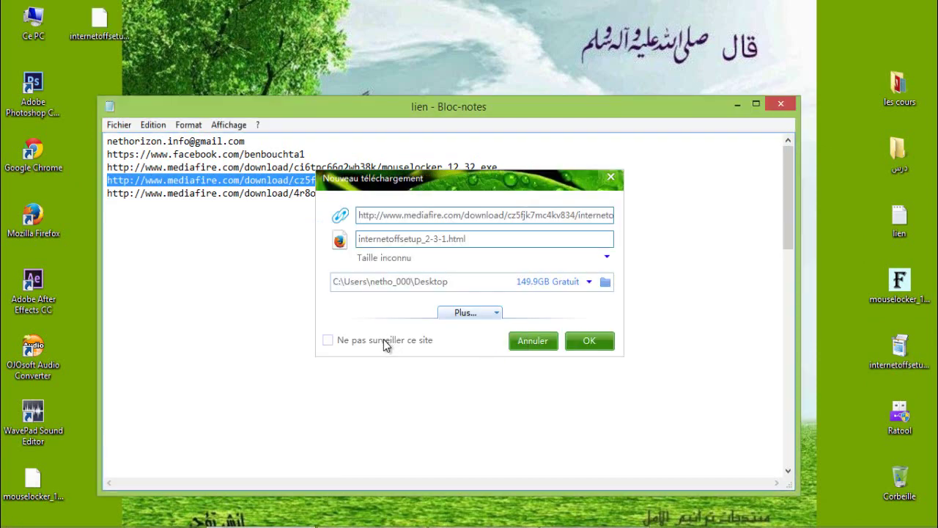
# Cancel the download prompt, hide the notes and select Chrome's web address.
pyautogui.click(529, 346)
pyautogui.press('super+d')
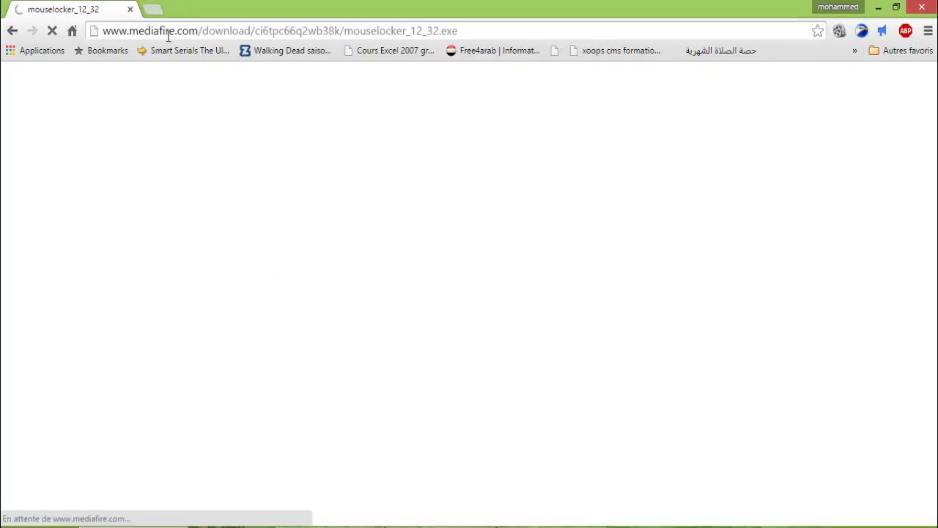
pyautogui.click(167, 30)
# Paste the InternetOff link into Chrome's address bar and load the MediaFire page.
pyautogui.rightClick(167, 31)
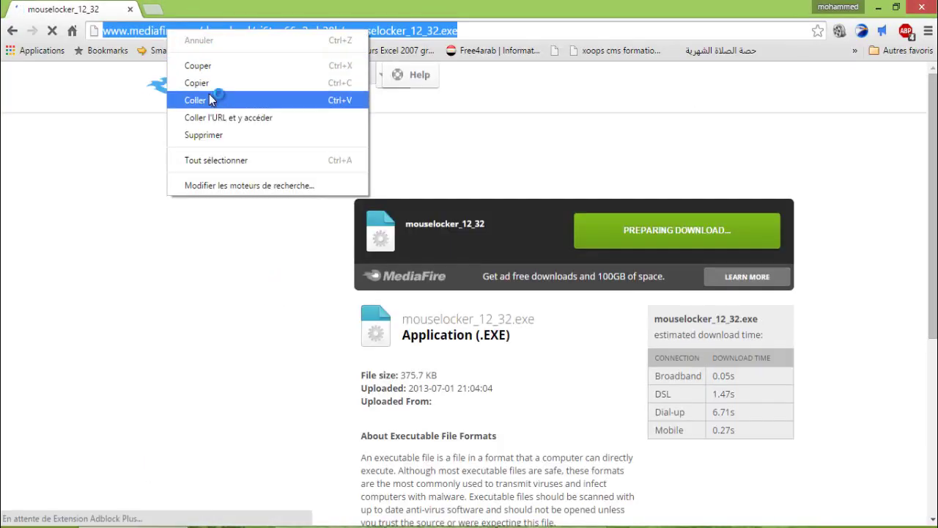
pyautogui.click(211, 100)
pyautogui.press('Return')
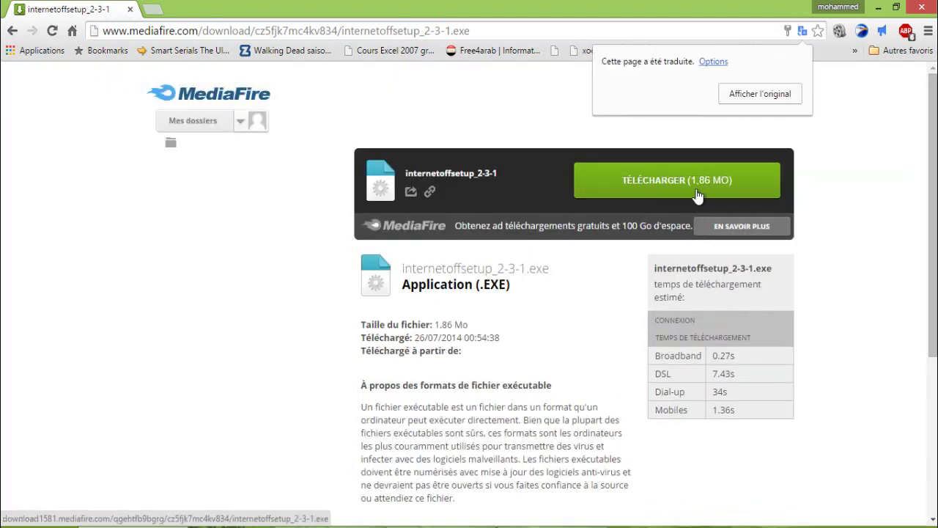
# Download internetoffsetup_2-3-1.exe, minimize Chrome and select the installer on the desktop.
pyautogui.moveTo(717, 189)
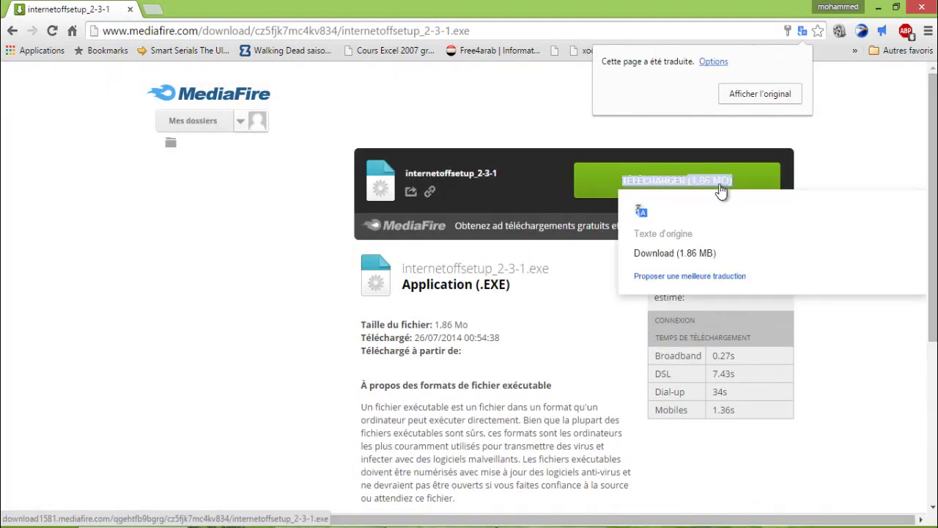
pyautogui.click(590, 195)
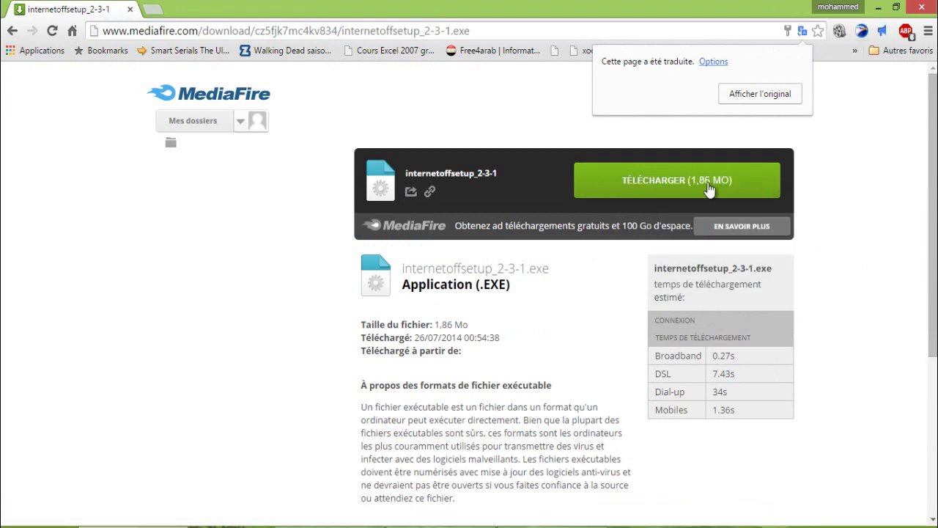
pyautogui.click(879, 7)
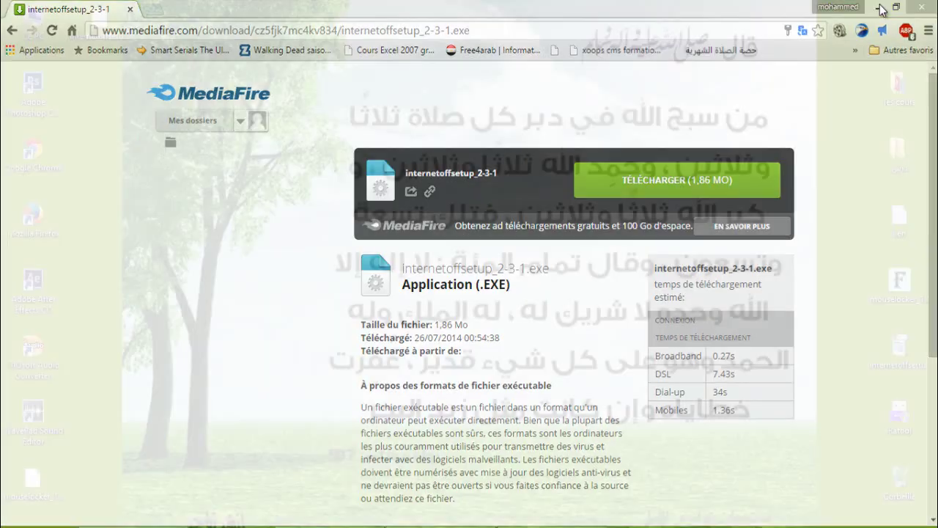
pyautogui.click(898, 355)
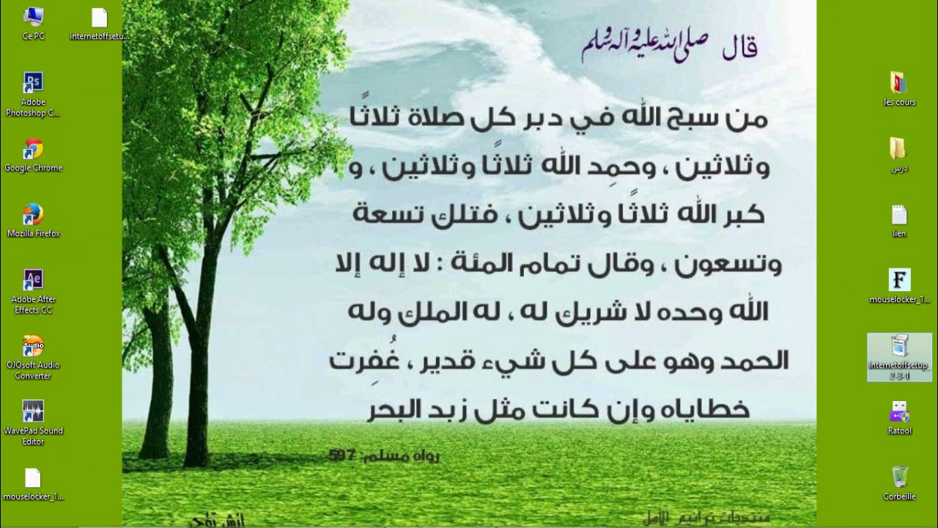
# Run internetoffsetup through the Setup wizard and finish with InternetOff 2.3 launching.
pyautogui.doubleClick(903, 357)
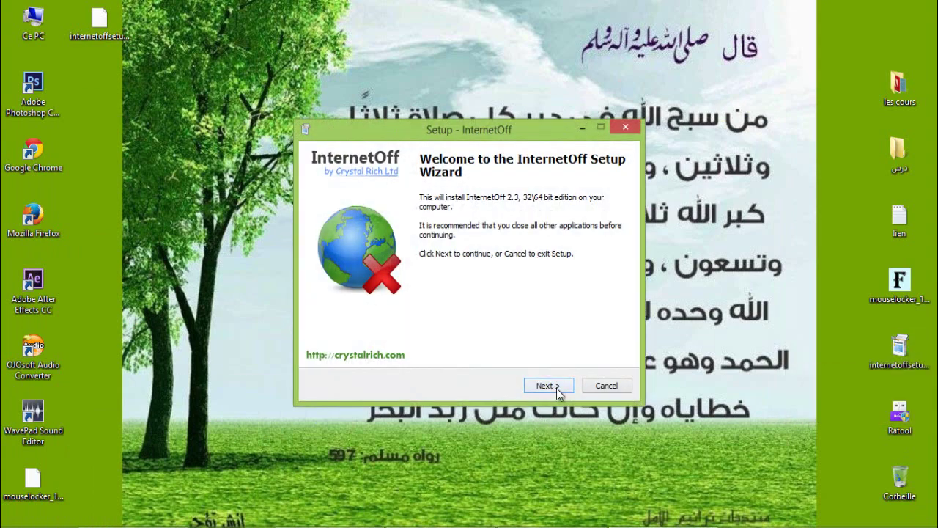
pyautogui.click(557, 388)
pyautogui.click(557, 388)
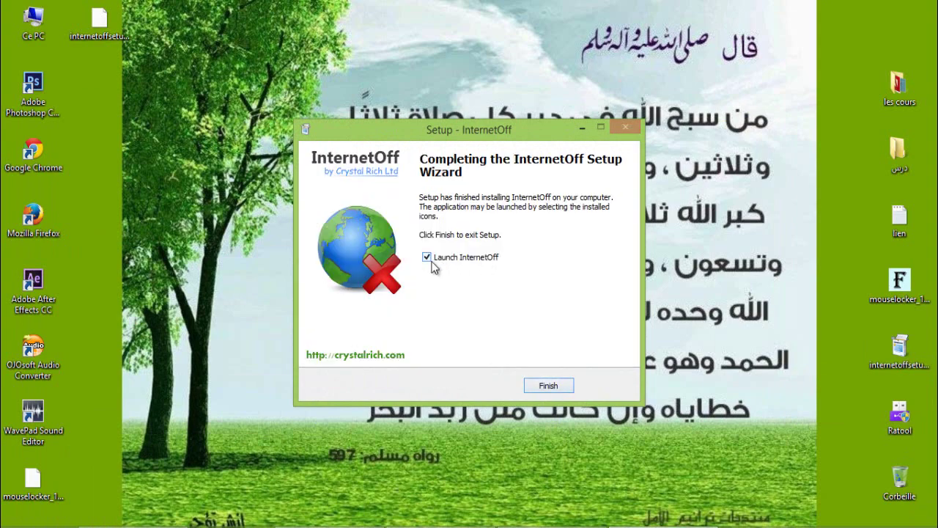
pyautogui.click(571, 387)
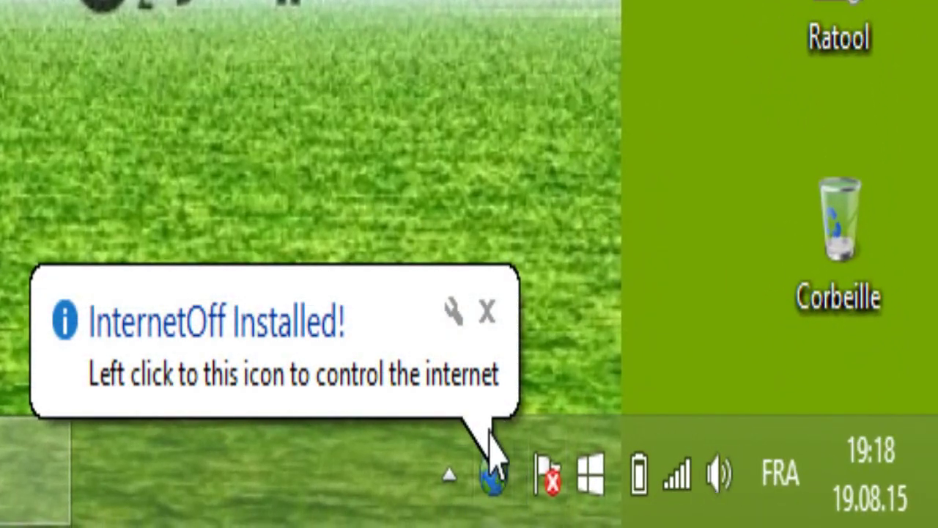
# Turn off the internet from InternetOff's tray status window.
pyautogui.click(495, 476)
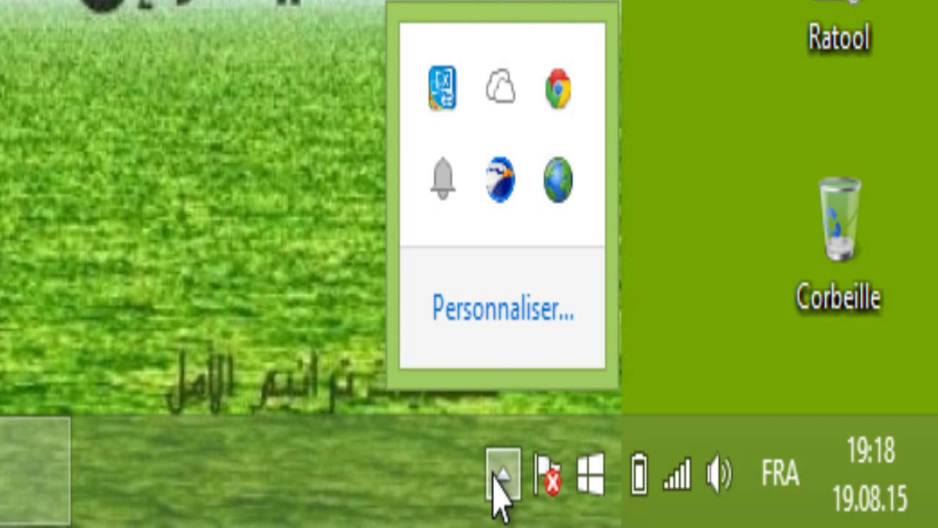
pyautogui.click(571, 190)
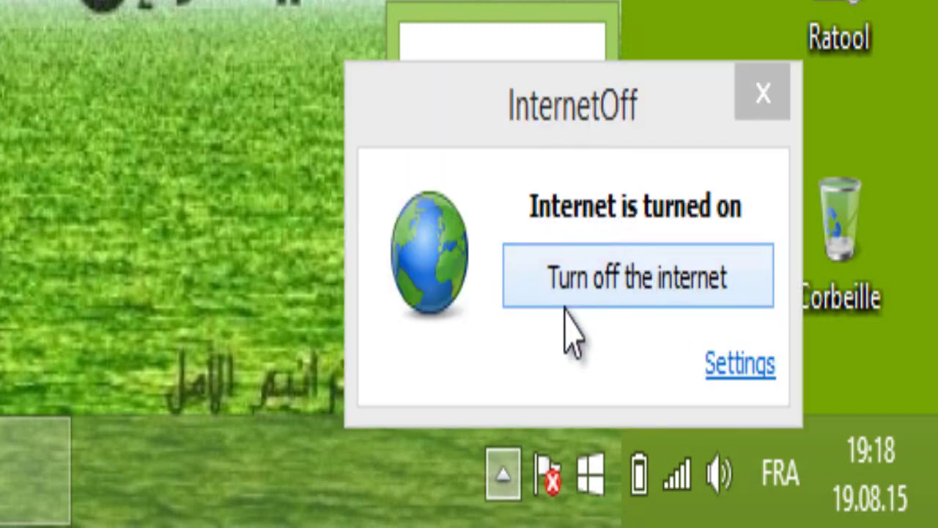
pyautogui.click(638, 300)
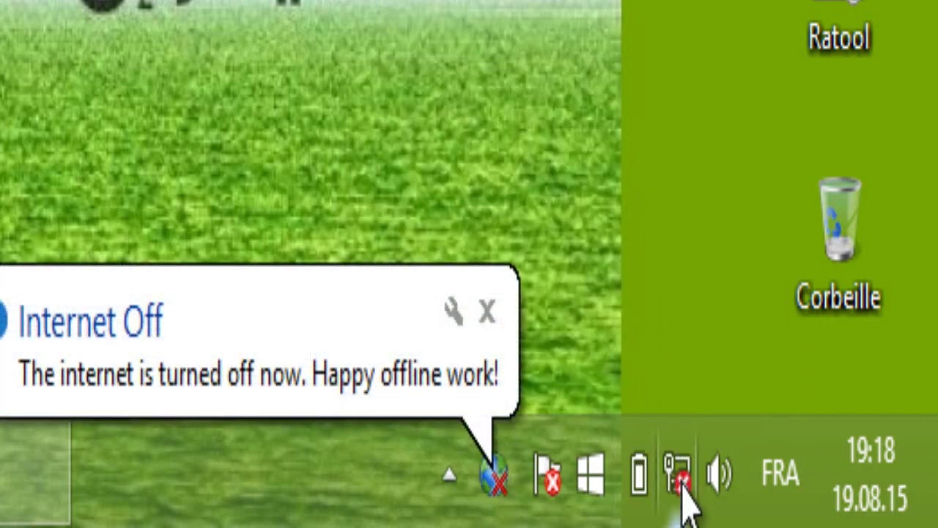
# Turn the internet back on for one hour from InternetOff.
pyautogui.click(503, 490)
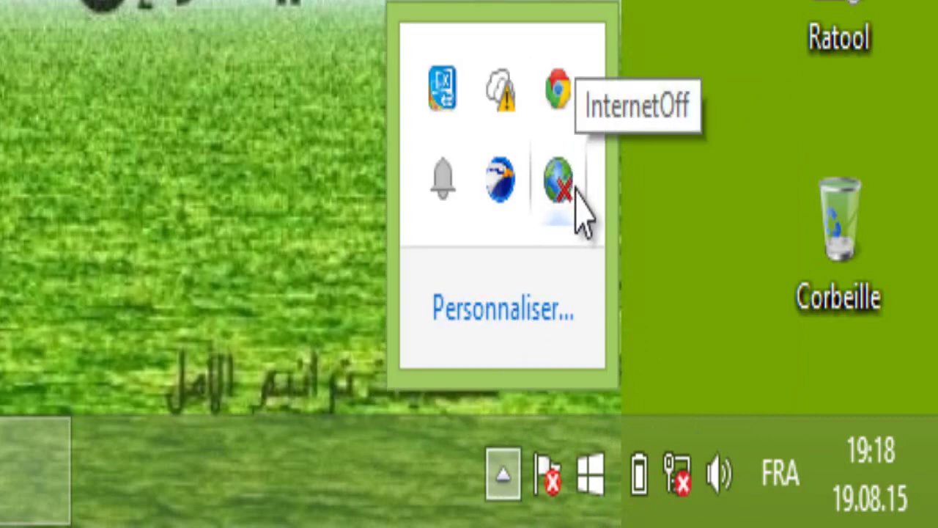
pyautogui.click(577, 189)
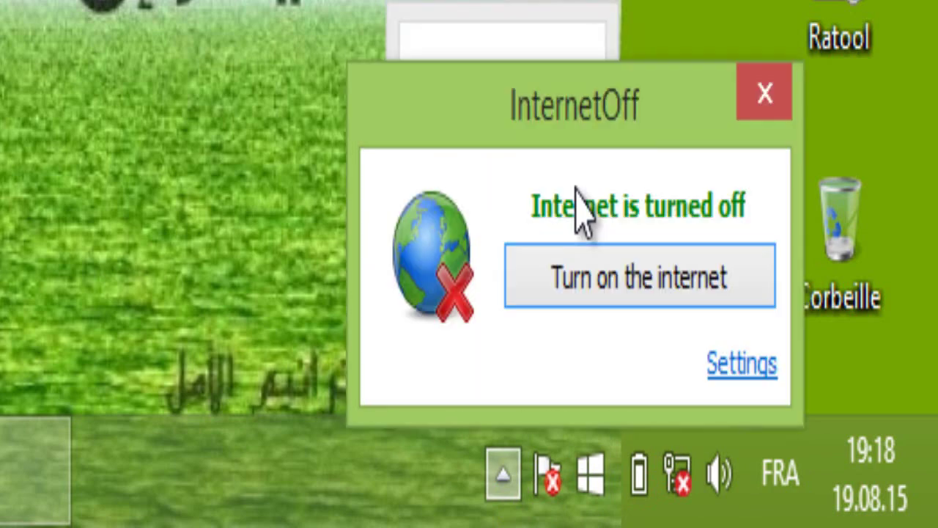
pyautogui.click(580, 292)
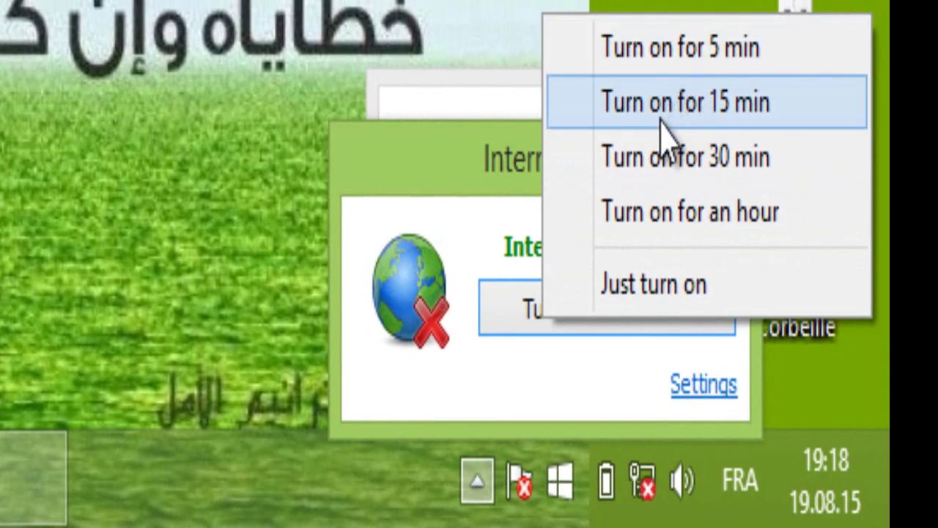
pyautogui.click(639, 233)
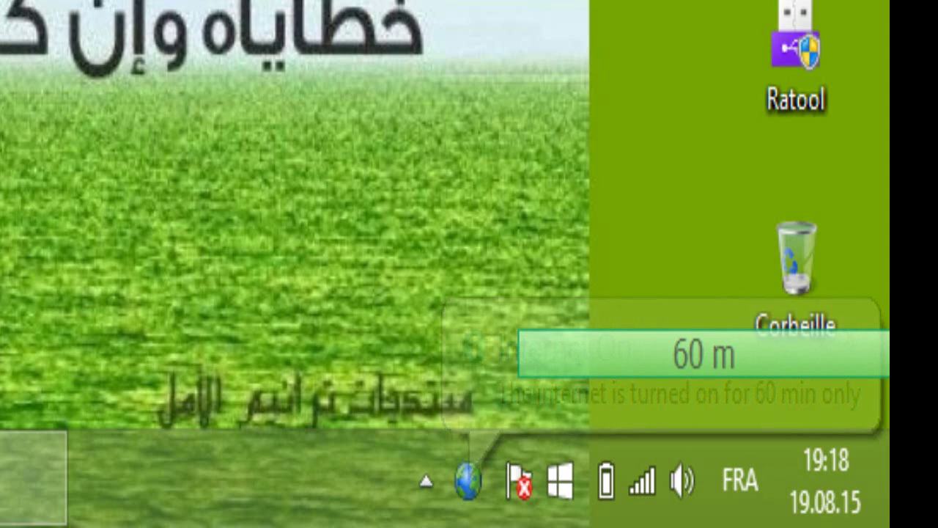
# Turn off the internet from InternetOff before the hour ends.
pyautogui.click(484, 513)
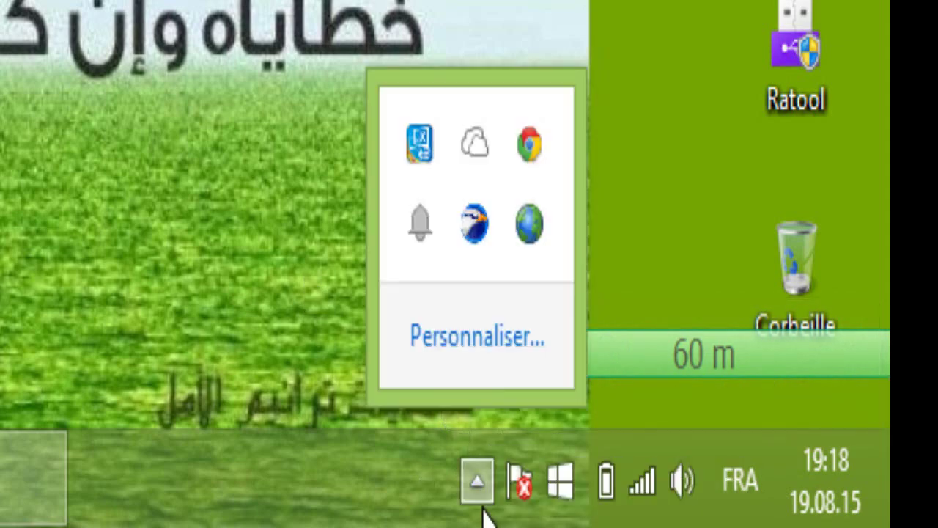
pyautogui.click(484, 513)
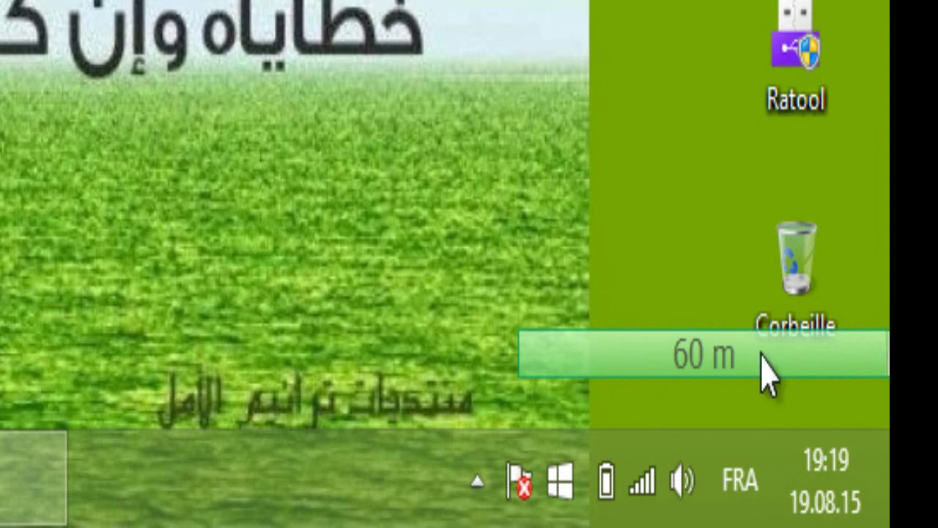
pyautogui.click(478, 481)
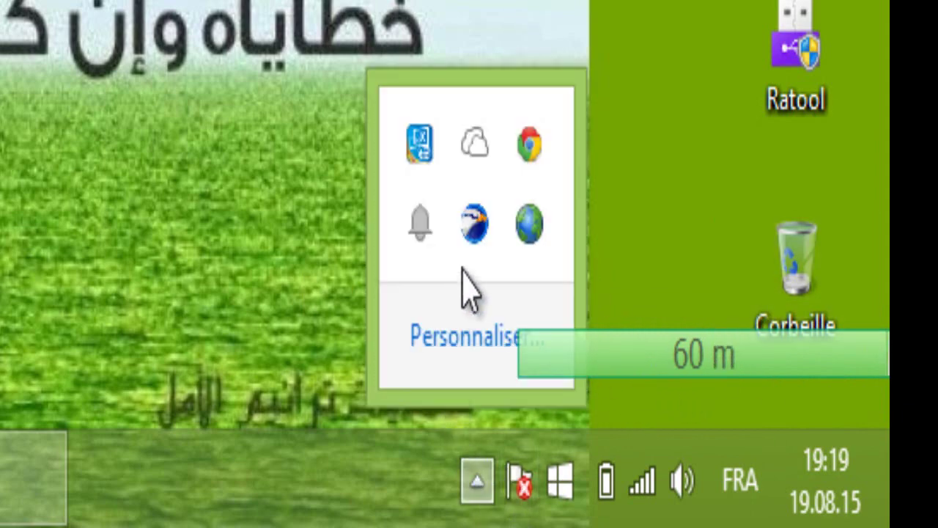
pyautogui.click(531, 224)
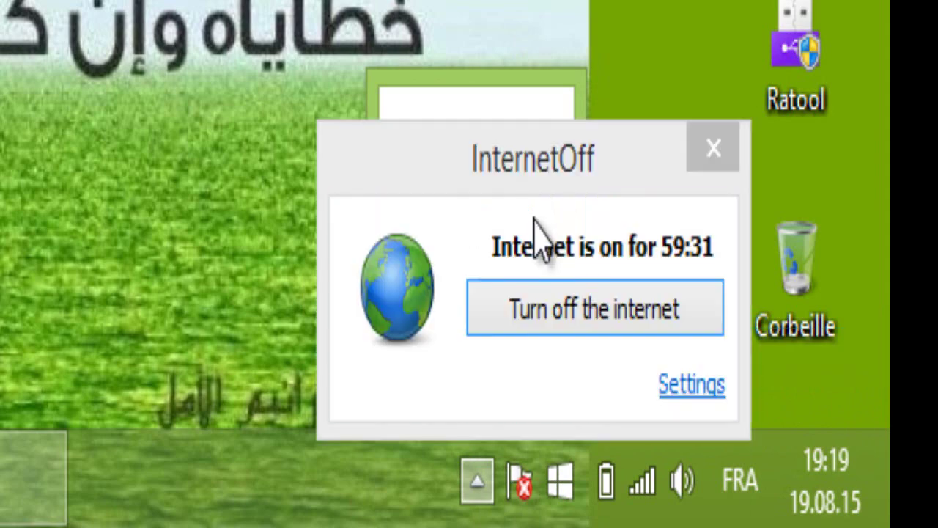
pyautogui.click(542, 332)
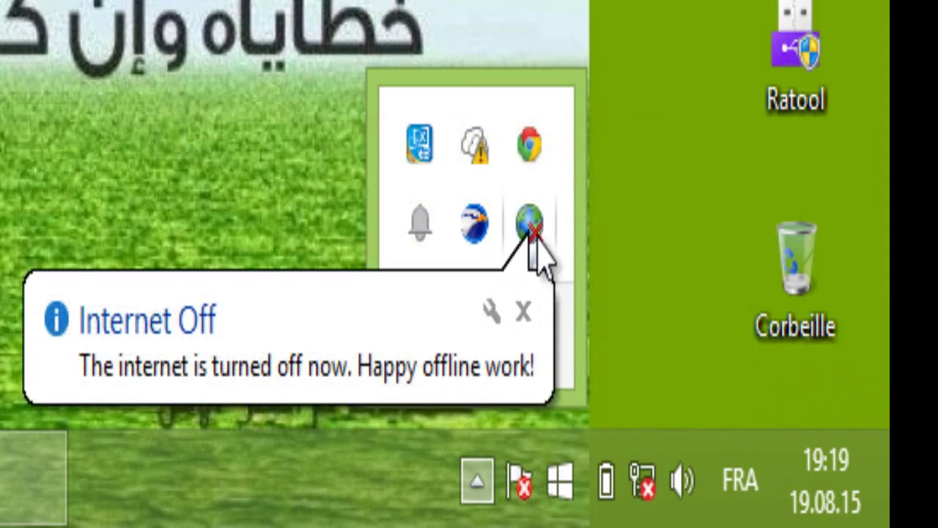
# Reopen InternetOff, show the turn-on duration choices and dismiss them.
pyautogui.click(534, 235)
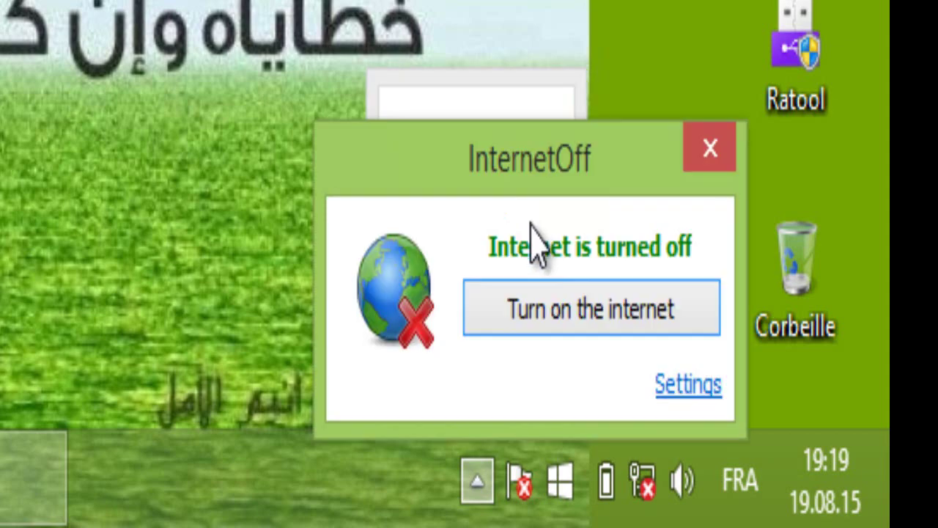
pyautogui.click(555, 312)
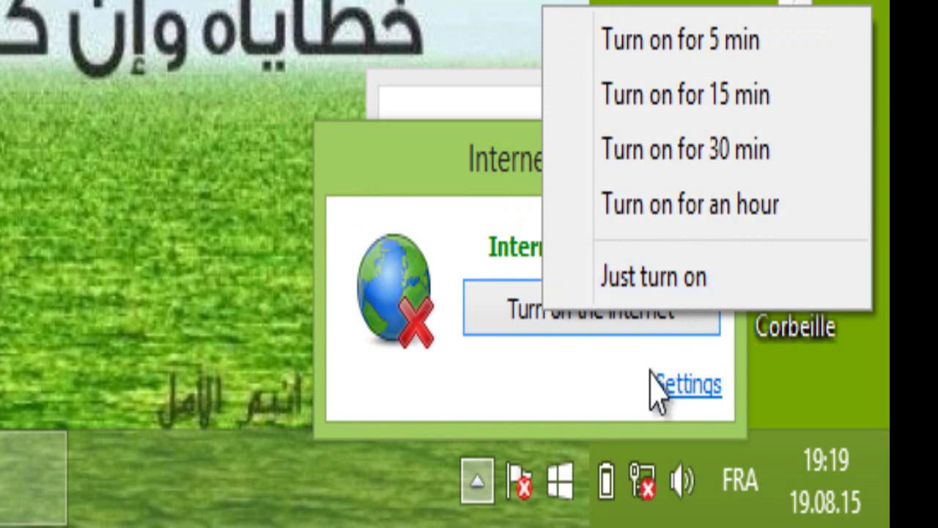
pyautogui.click(557, 396)
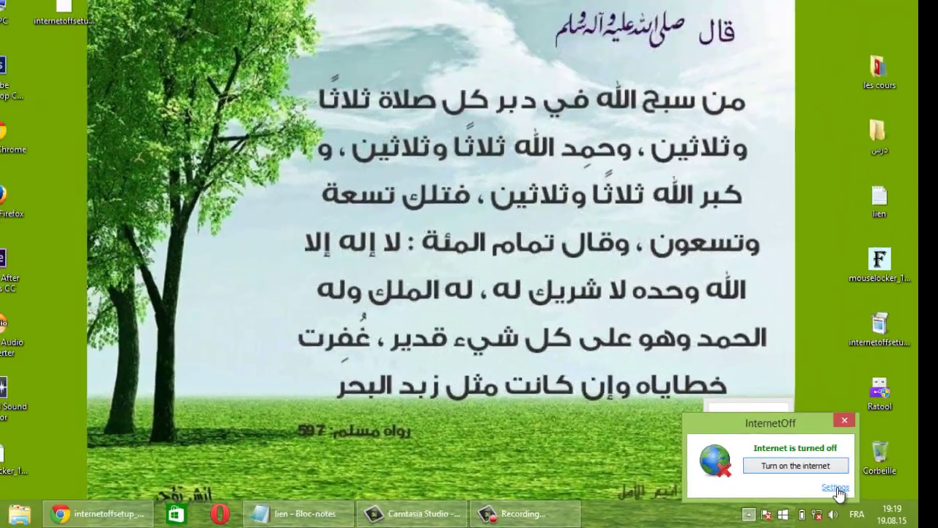
# Enable password protection in InternetOff Settings, entering and repeating the password, and save.
pyautogui.click(688, 384)
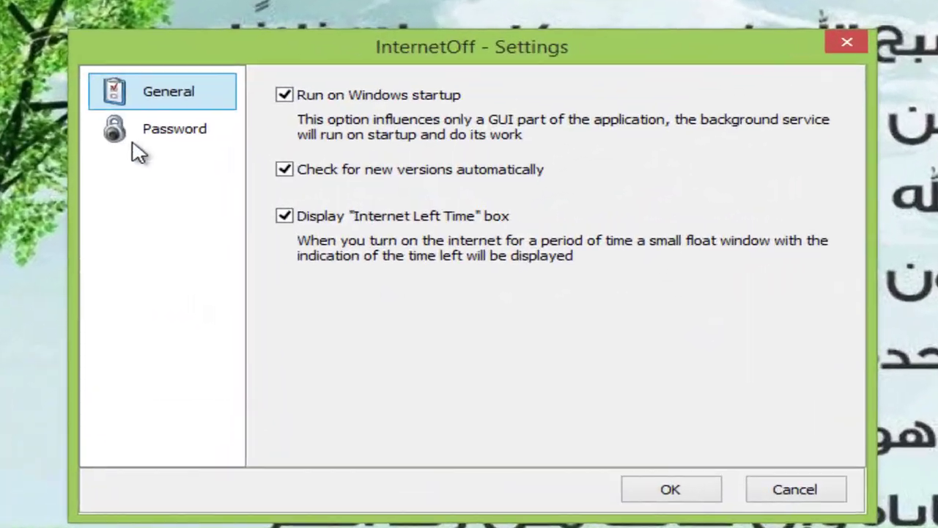
pyautogui.click(214, 146)
pyautogui.click(294, 131)
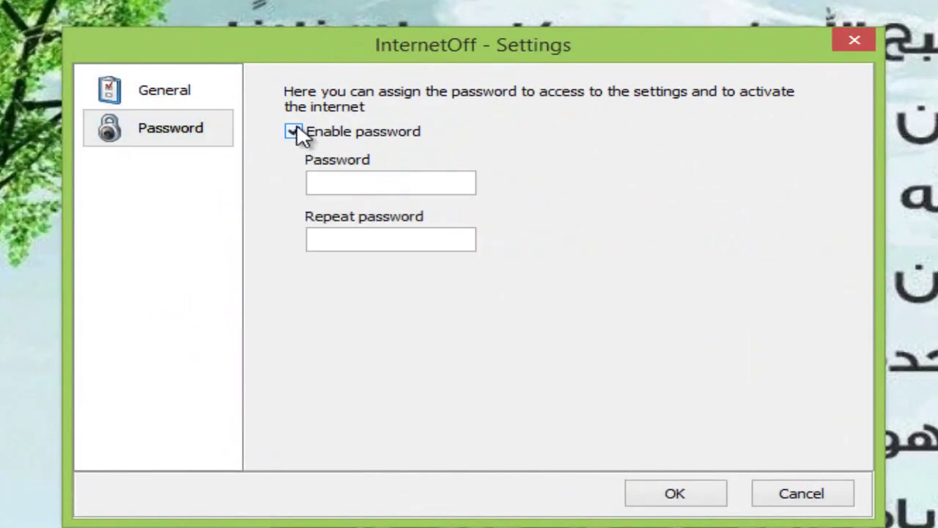
pyautogui.click(396, 184)
pyautogui.write('12')
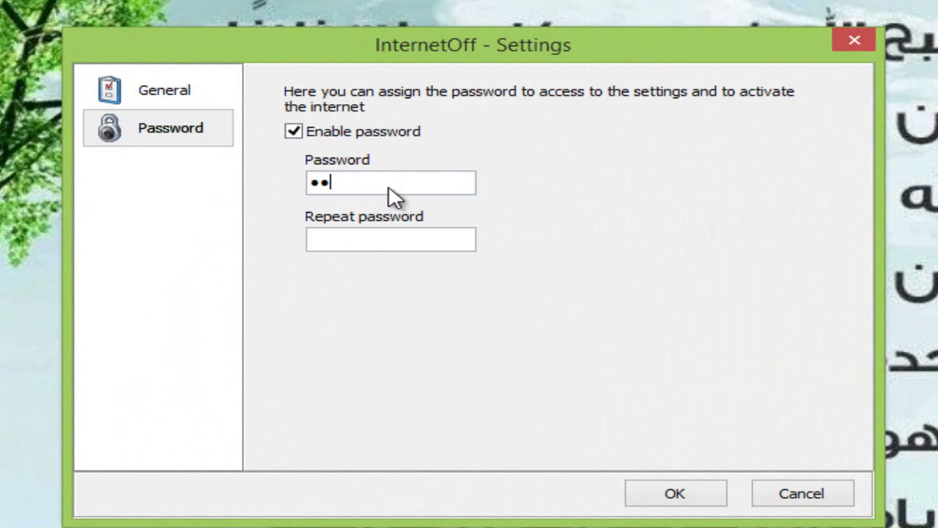
pyautogui.click(377, 243)
pyautogui.write('1')
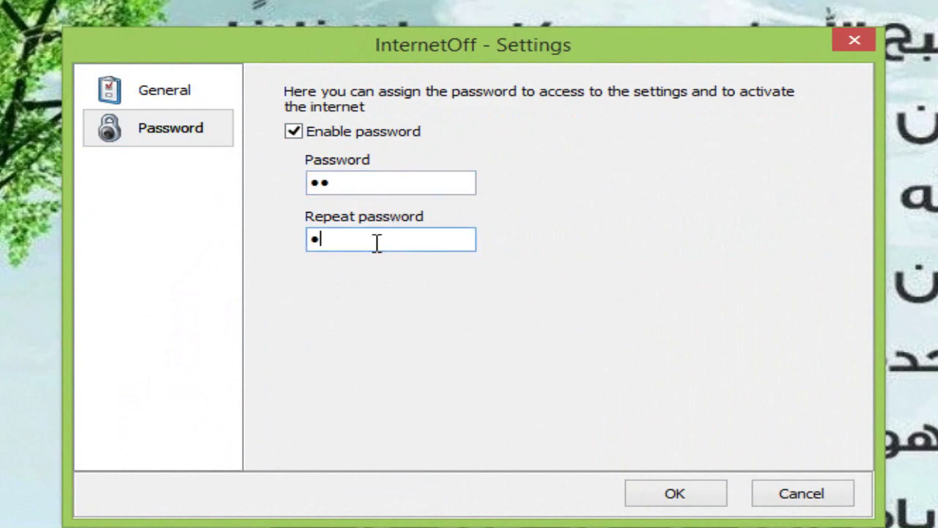
pyautogui.write('2')
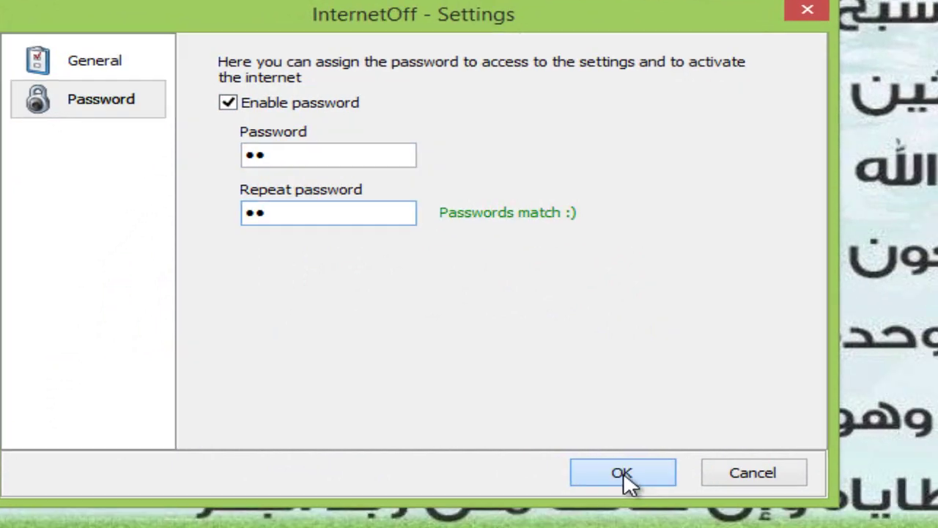
pyautogui.click(674, 495)
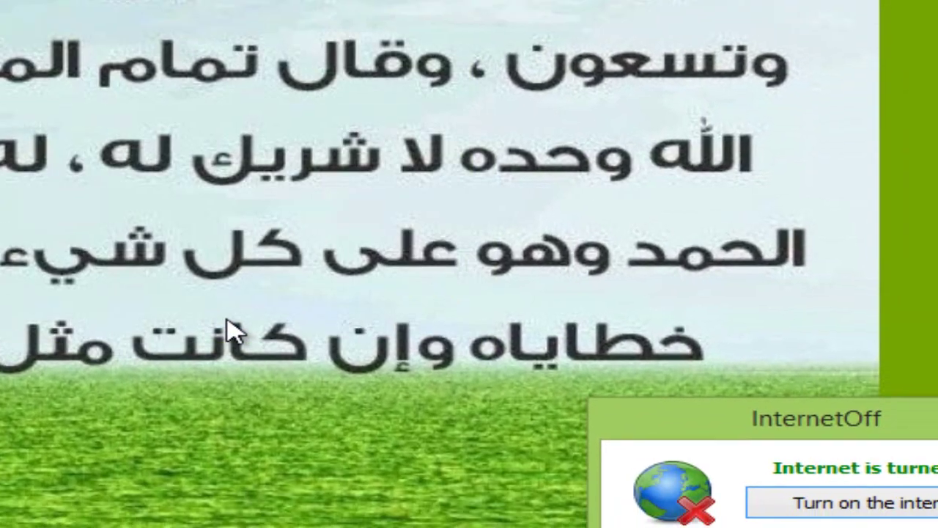
# Turn the internet on for an hour, confirming with the password.
pyautogui.click(907, 509)
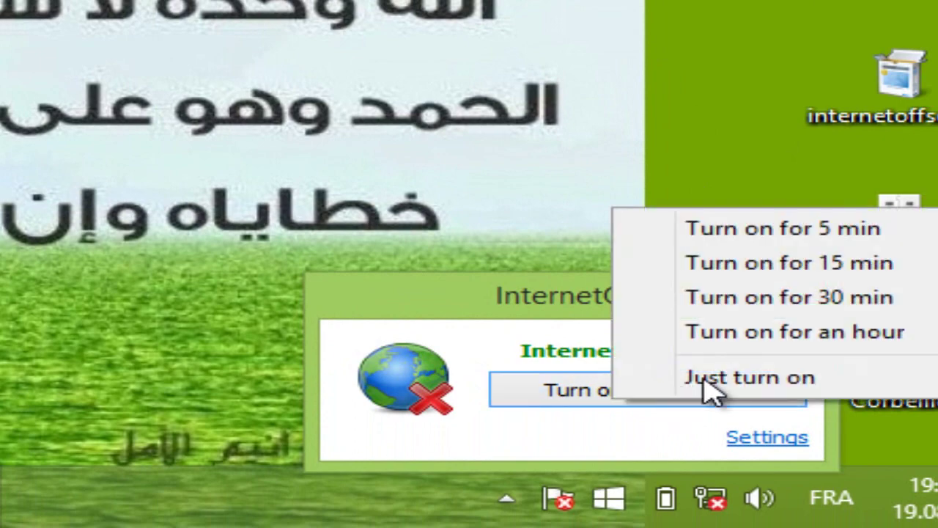
pyautogui.click(718, 335)
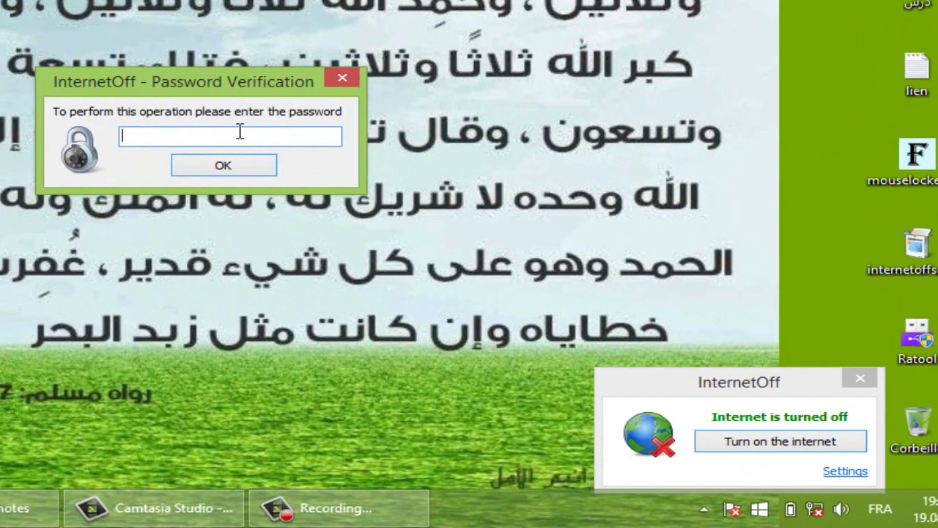
pyautogui.write('••')
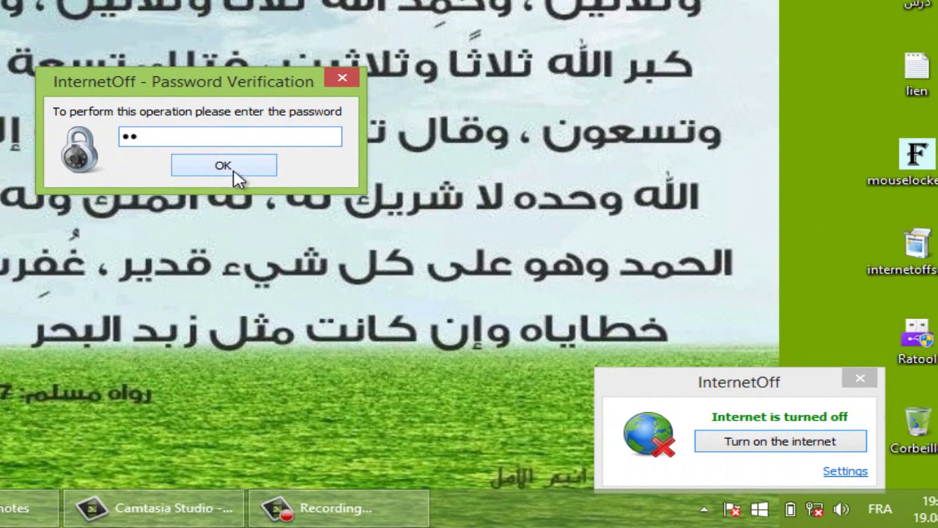
pyautogui.click(236, 173)
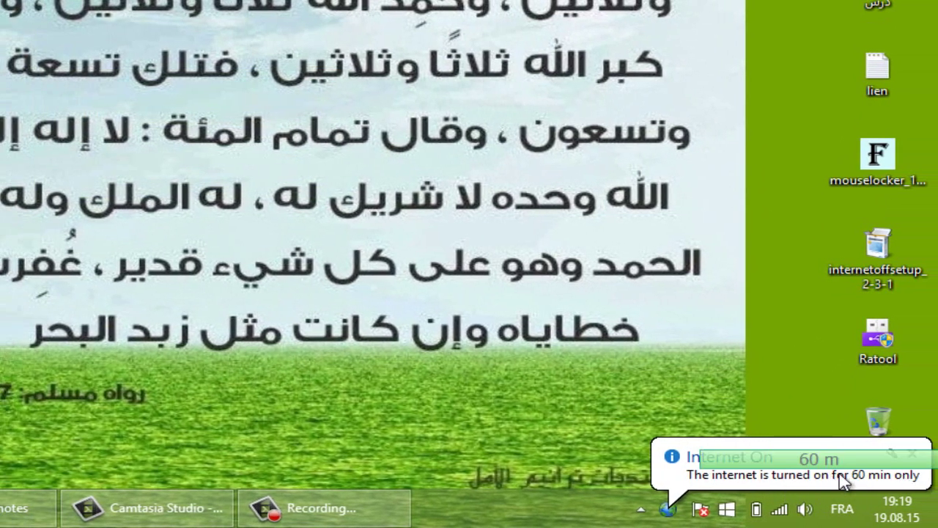
# Turn the internet off again from InternetOff's background-app icon.
pyautogui.click(674, 511)
pyautogui.click(708, 411)
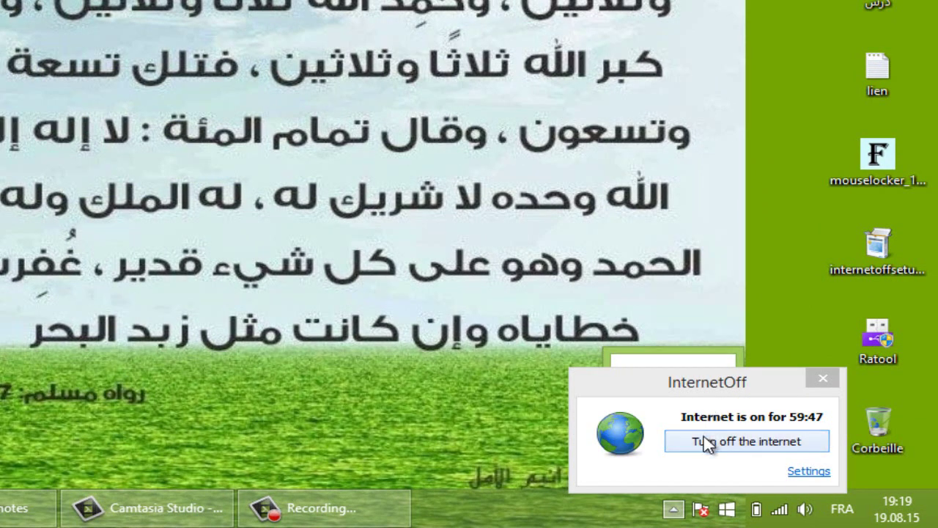
pyautogui.click(706, 442)
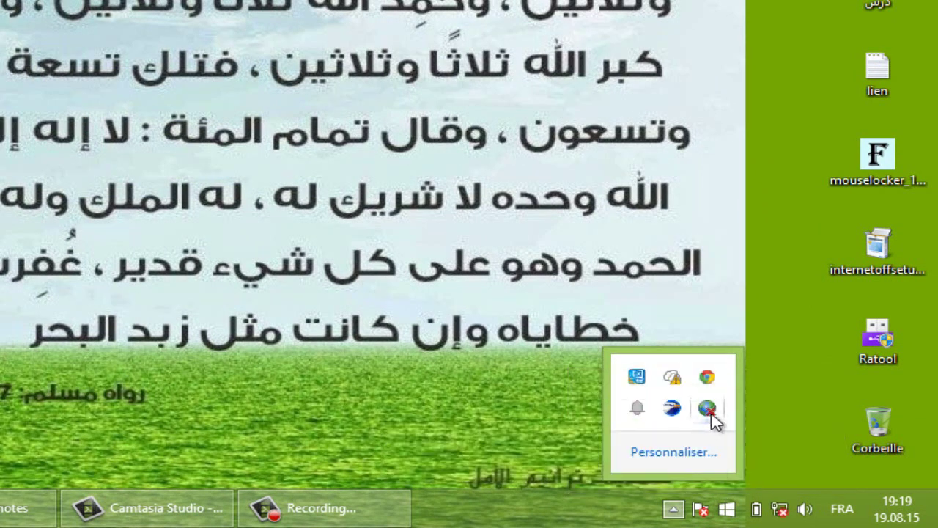
# Try Just turn on, cancel the password prompt and close the InternetOff window.
pyautogui.click(708, 411)
pyautogui.click(729, 446)
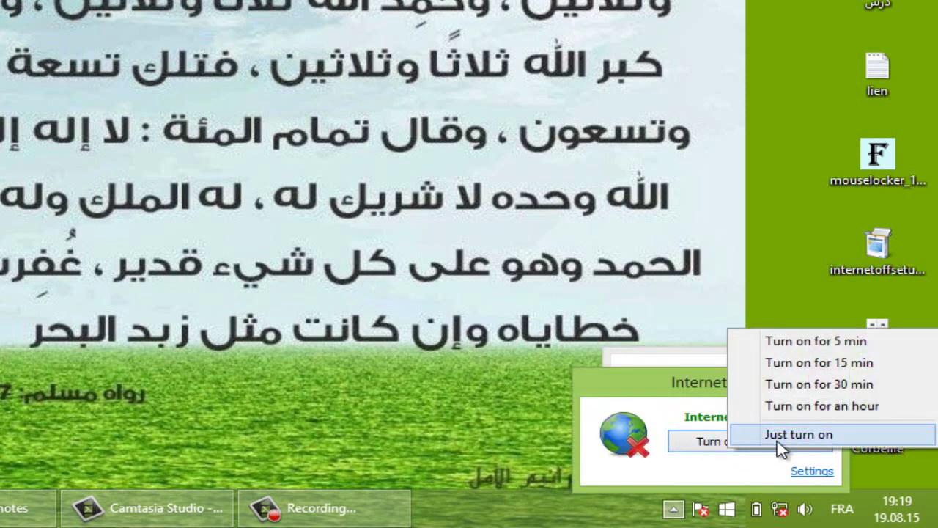
pyautogui.click(783, 436)
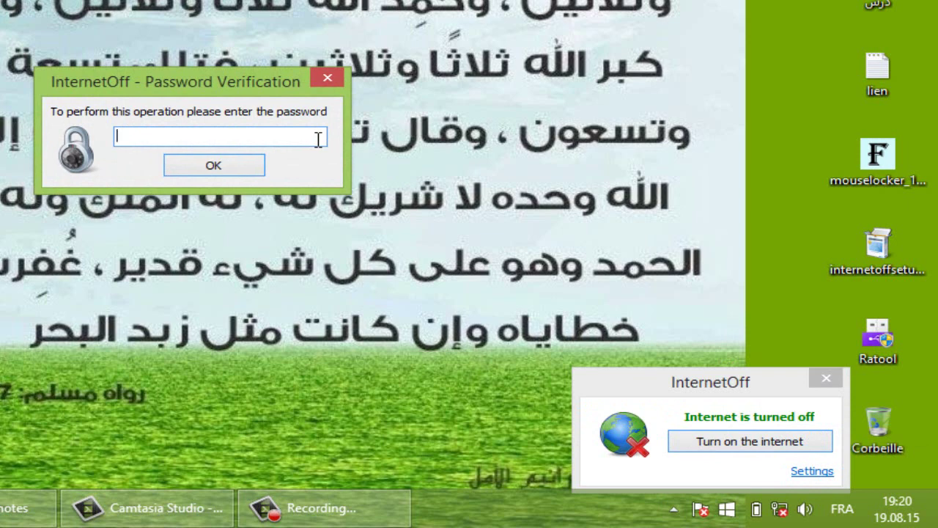
pyautogui.click(338, 77)
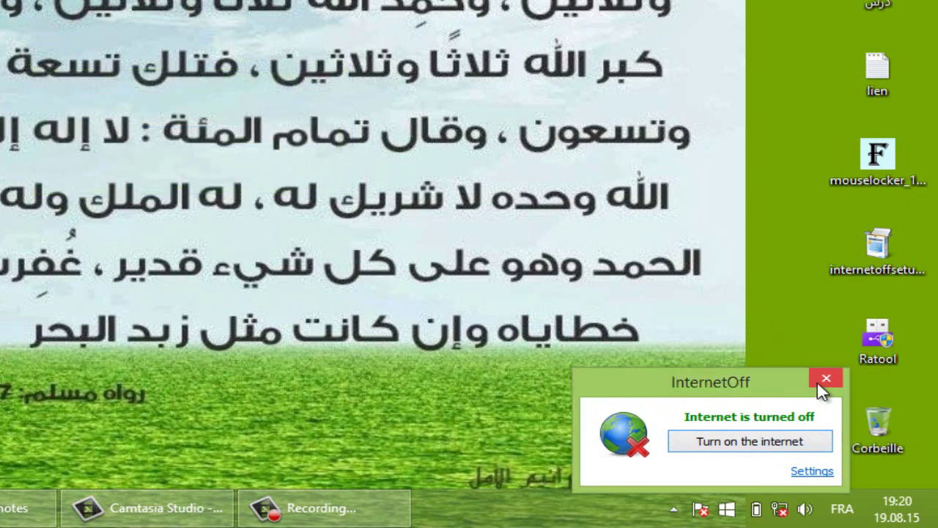
pyautogui.click(825, 379)
pyautogui.click(670, 509)
pyautogui.click(673, 511)
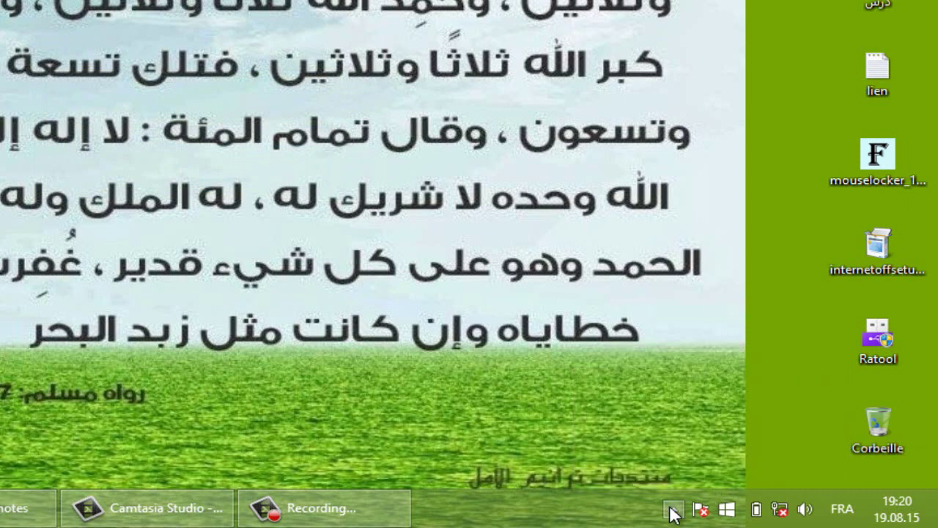
pyautogui.click(673, 513)
pyautogui.click(789, 465)
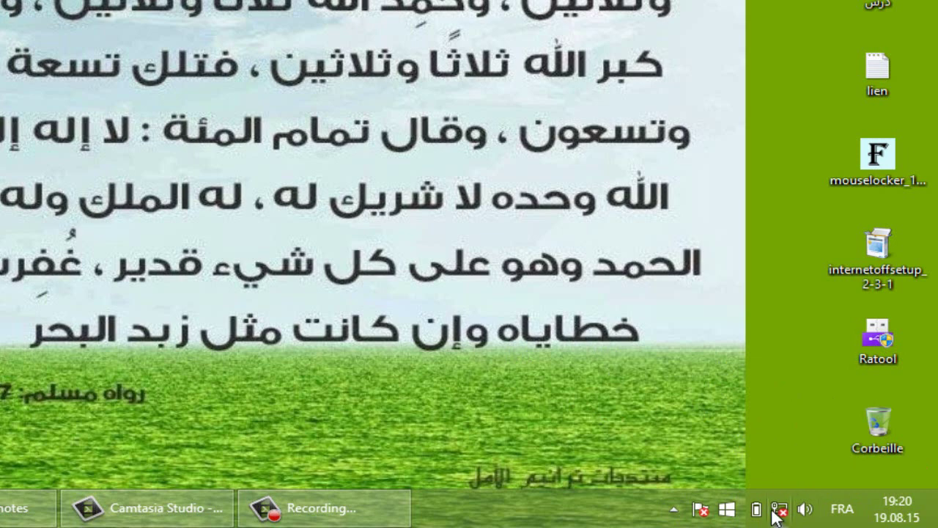
# Unlock InternetOff Settings with the password and move the settings window.
pyautogui.click(674, 509)
pyautogui.click(705, 419)
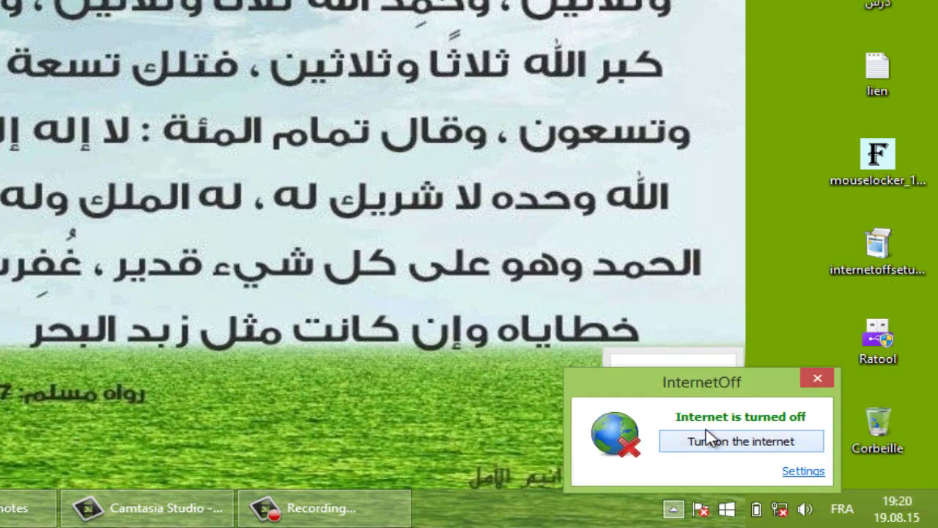
pyautogui.click(790, 472)
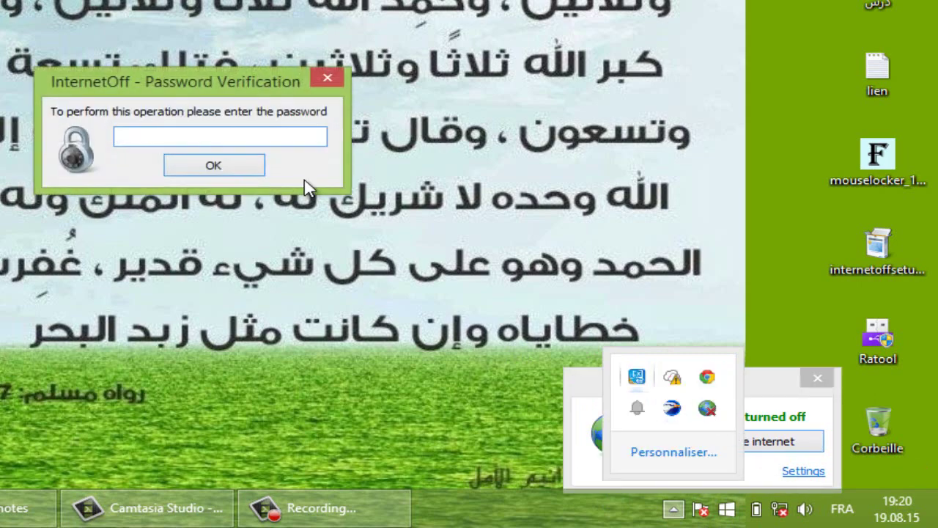
pyautogui.write('12')
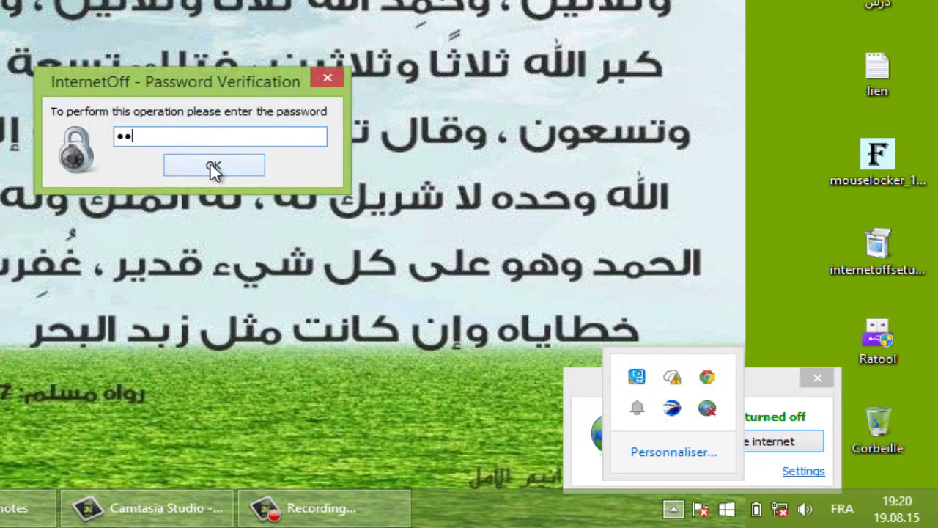
pyautogui.click(216, 165)
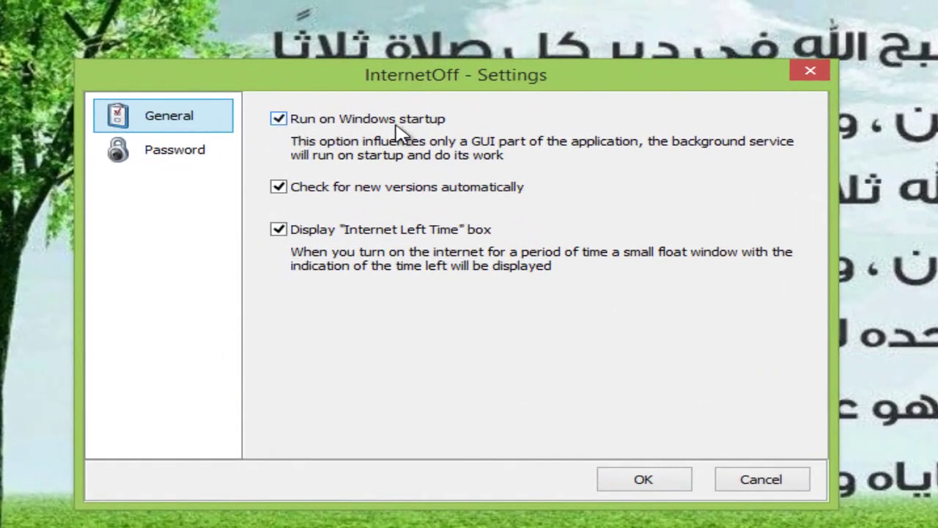
pyautogui.moveTo(417, 87); pyautogui.dragTo(484, 120)
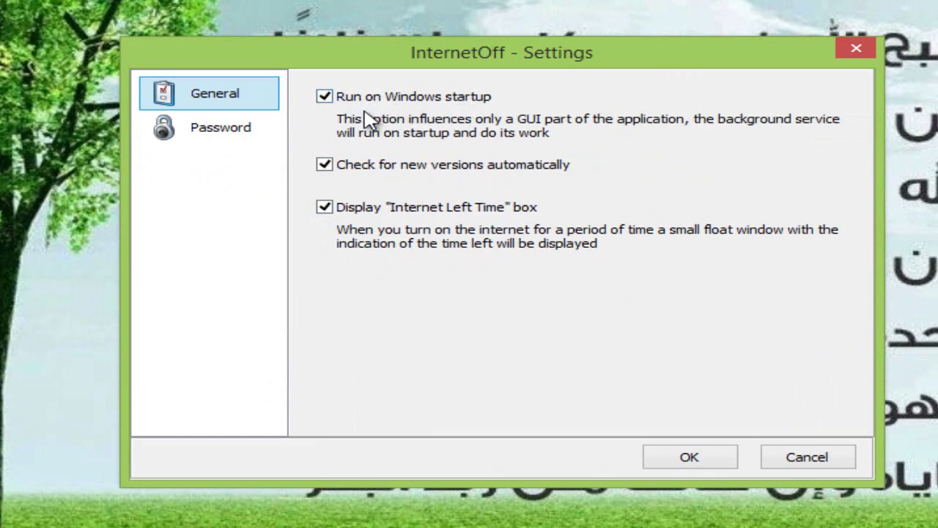
# Keep startup and update checks on, disable the Internet Left Time box, and save.
pyautogui.click(325, 98)
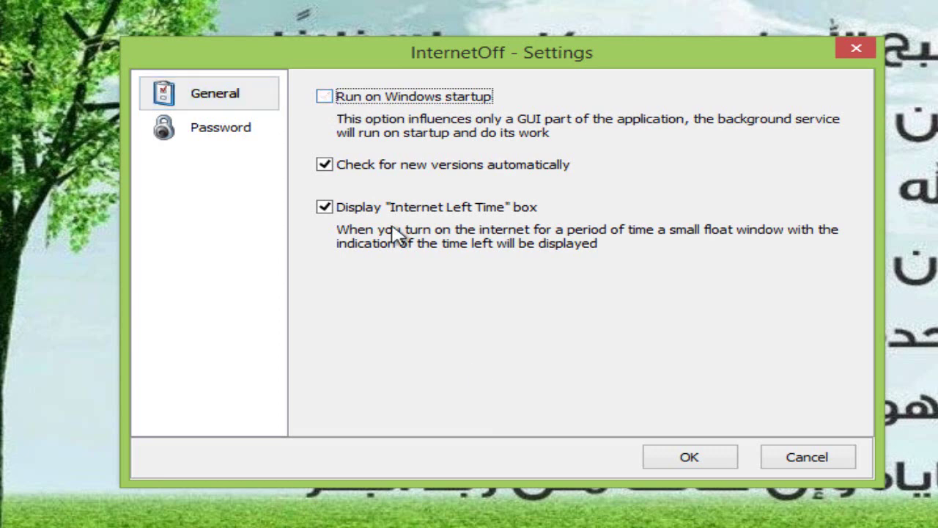
pyautogui.click(325, 98)
pyautogui.click(324, 165)
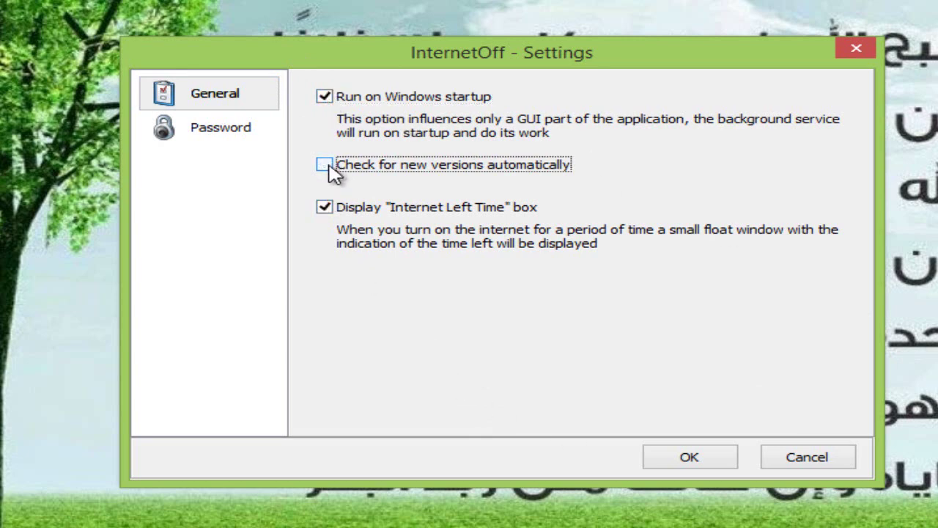
pyautogui.click(328, 165)
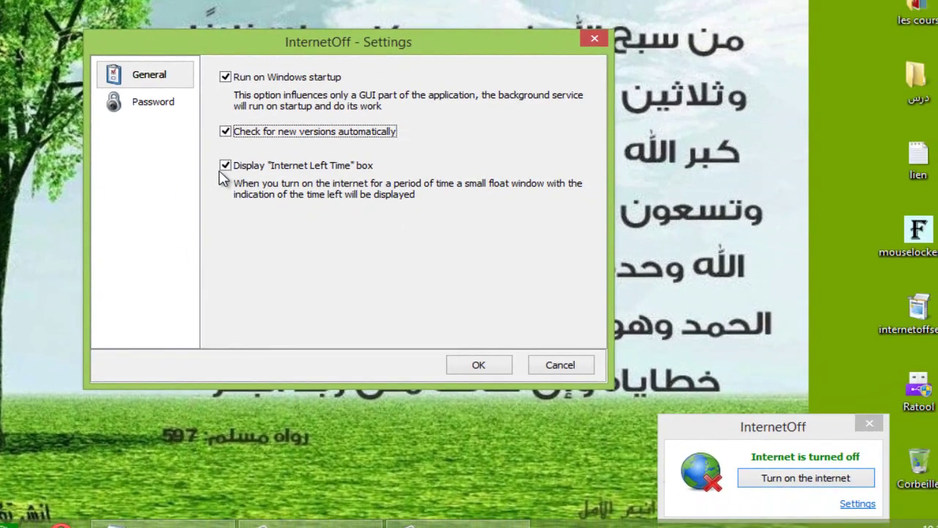
pyautogui.click(225, 165)
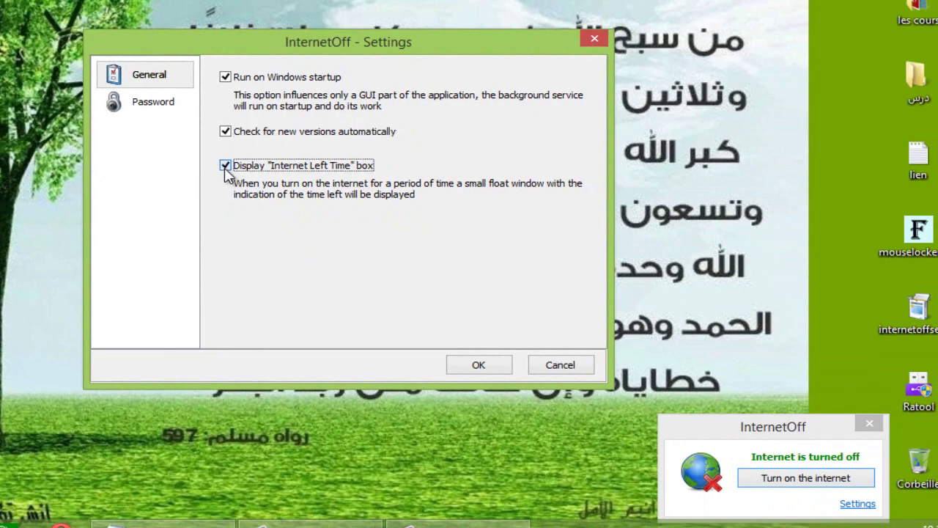
pyautogui.click(489, 369)
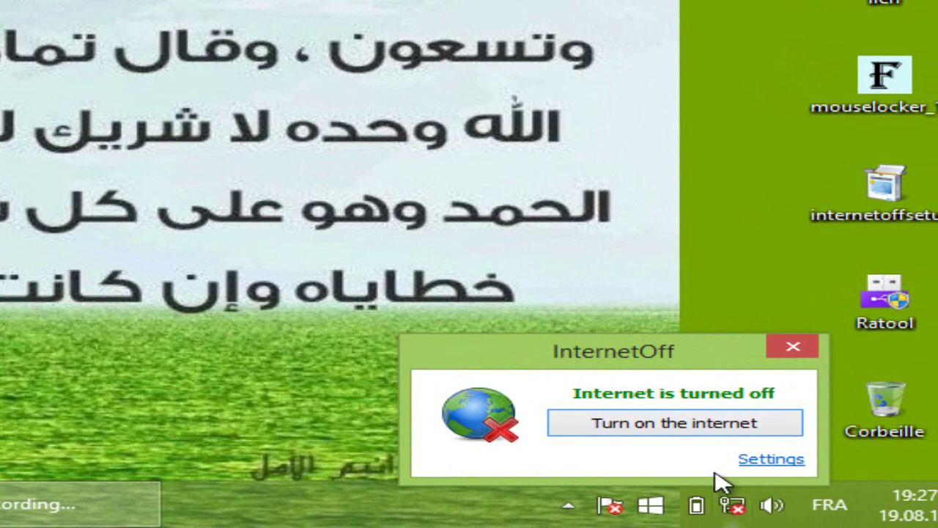
# Turn the internet on for 15 minutes with the password and dismiss the Internet On notice.
pyautogui.click(714, 431)
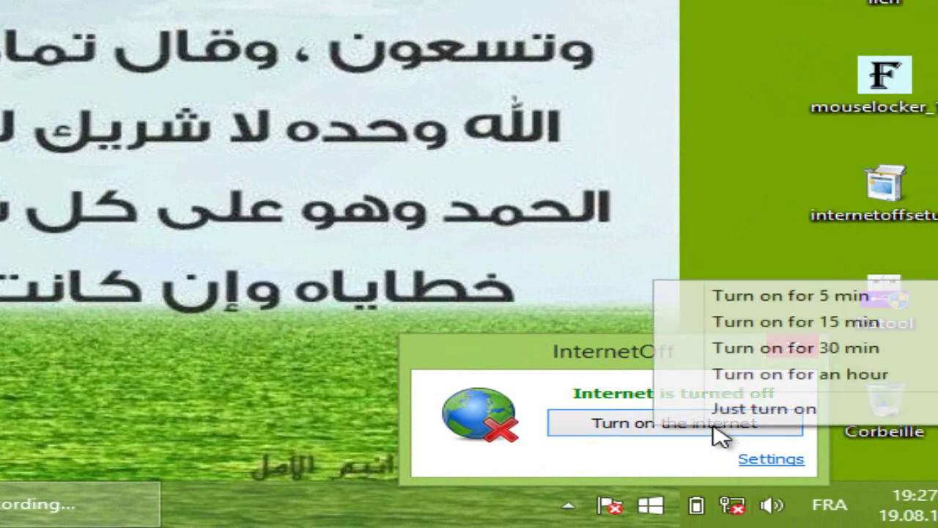
pyautogui.click(791, 323)
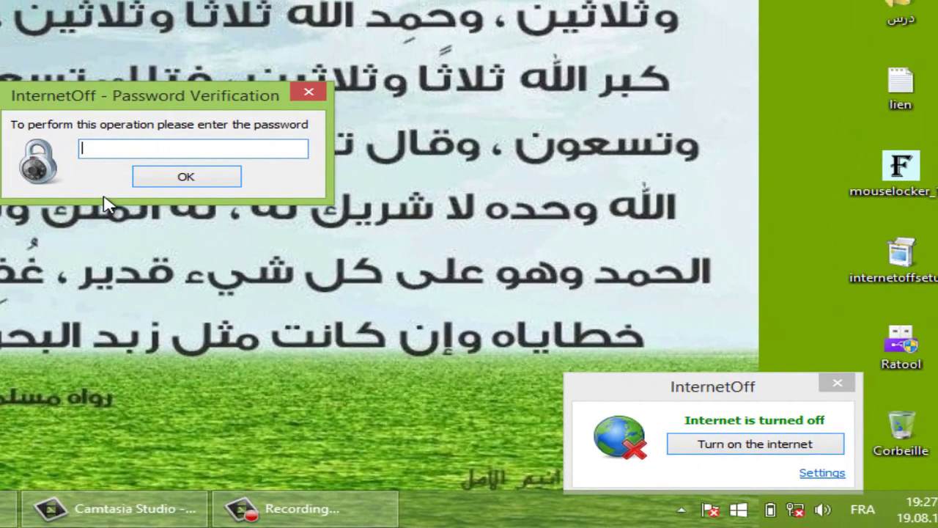
pyautogui.write('12')
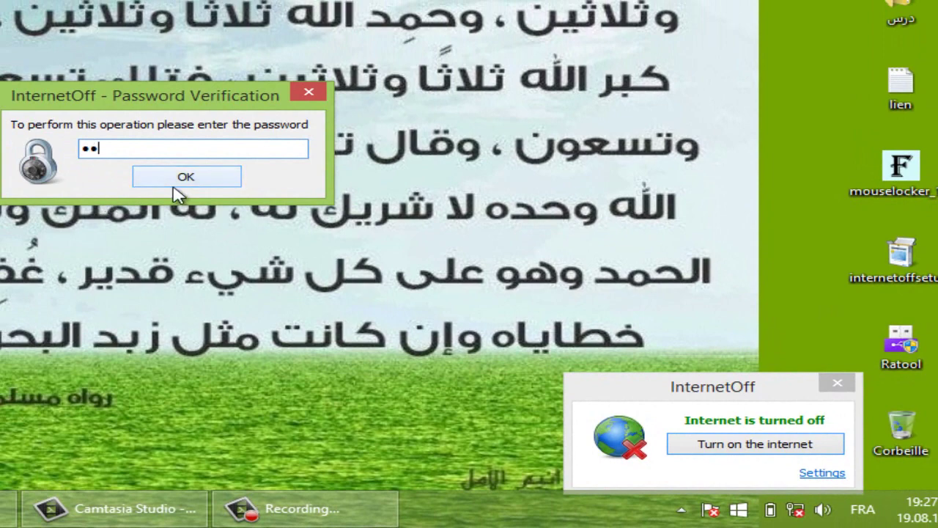
pyautogui.click(184, 180)
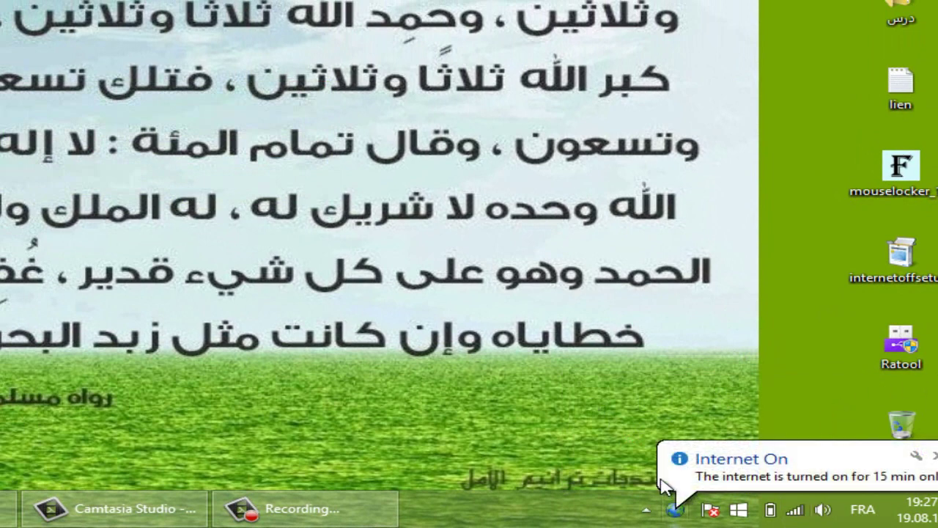
pyautogui.click(934, 457)
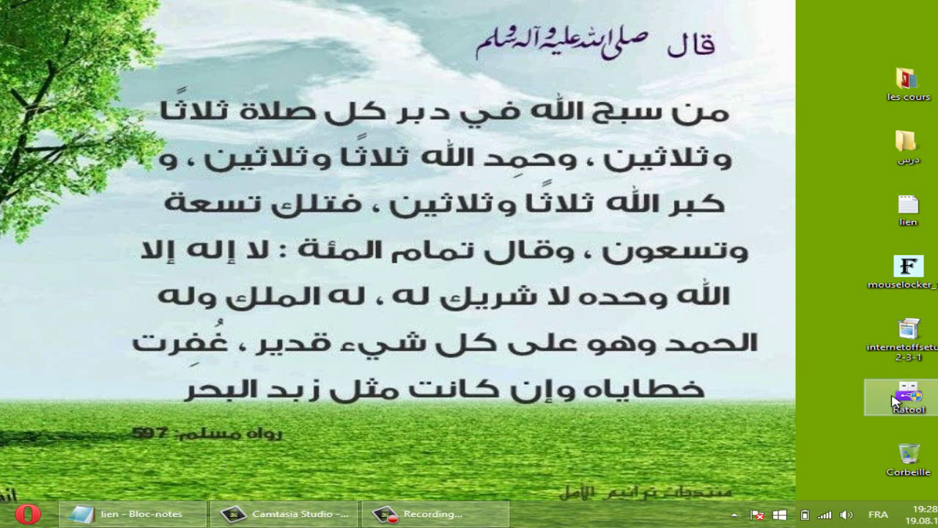
# Copy the Ratool.exe MediaFire link line from the lien notes file.
pyautogui.click(134, 513)
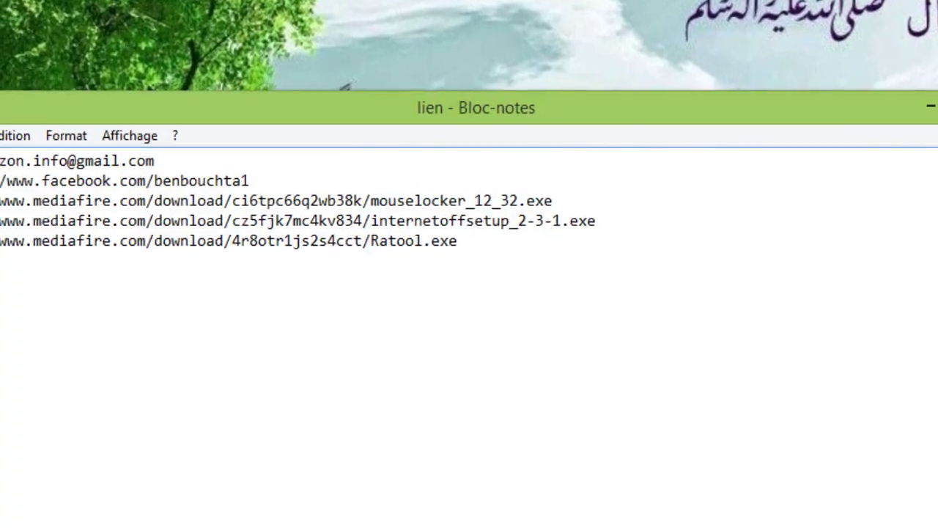
pyautogui.moveTo(729, 315); pyautogui.dragTo(50, 330)
pyautogui.rightClick(179, 311)
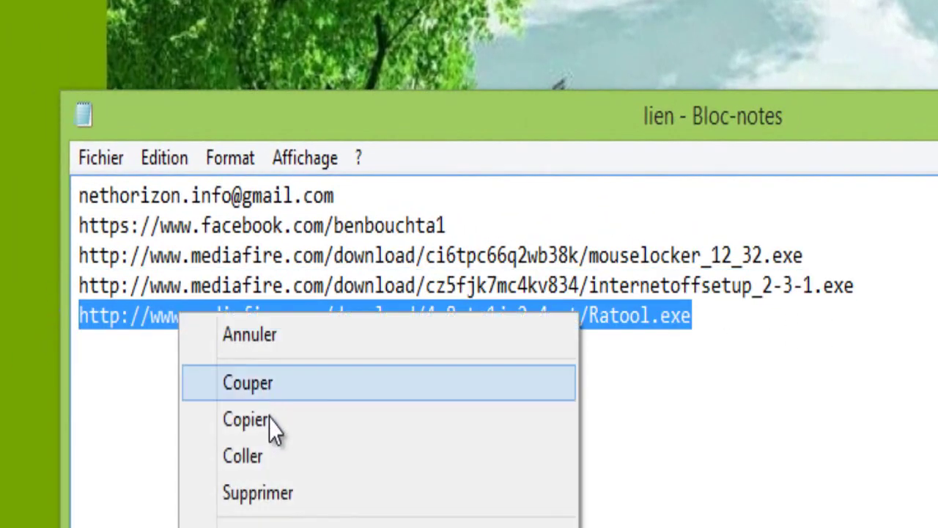
pyautogui.click(268, 420)
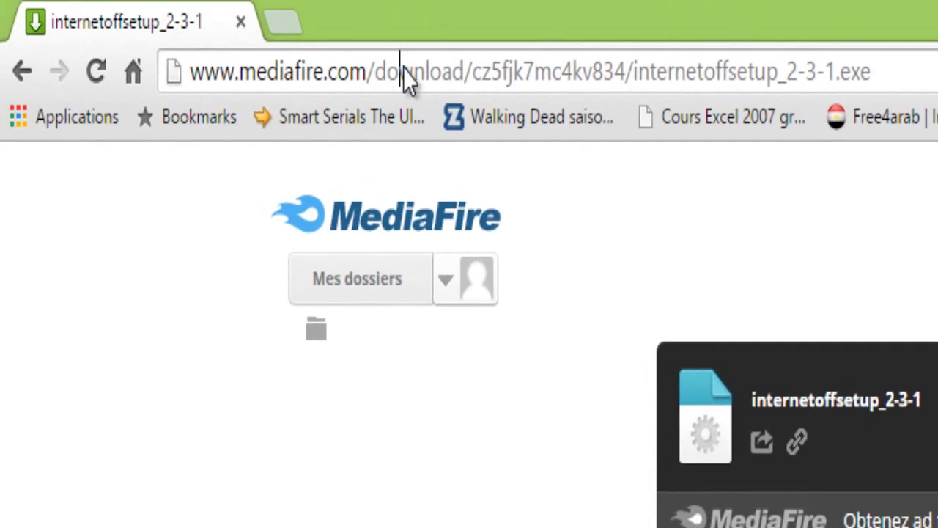
# Paste the Ratool.exe download address into Chrome's address bar and load it to download Ratool.
pyautogui.click(409, 80)
pyautogui.rightClick(405, 68)
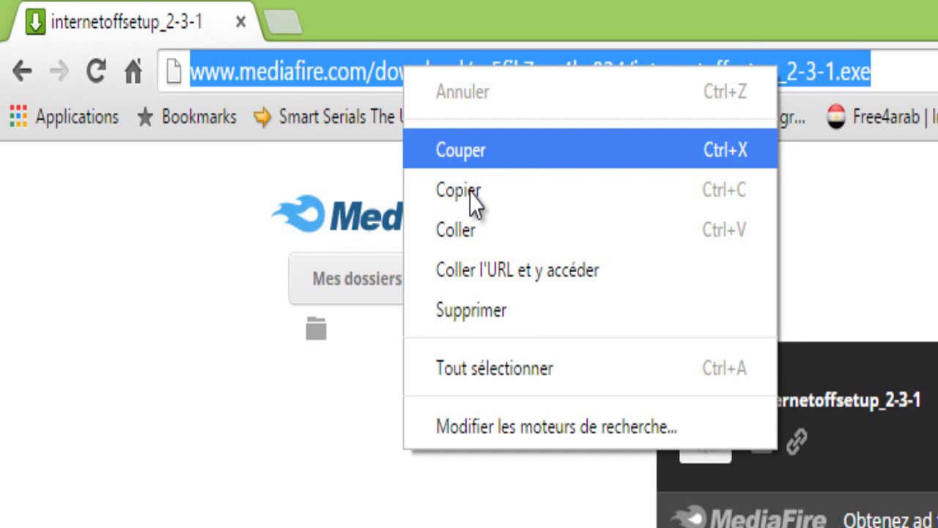
pyautogui.click(469, 230)
pyautogui.press('Return')
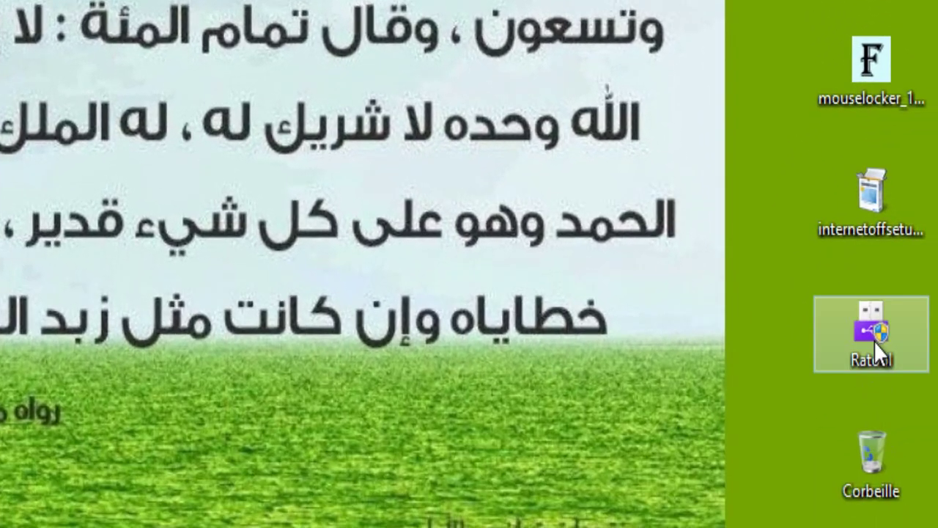
# Launch Ratool from the desktop and go to Options > Change Password.
pyautogui.doubleClick(867, 325)
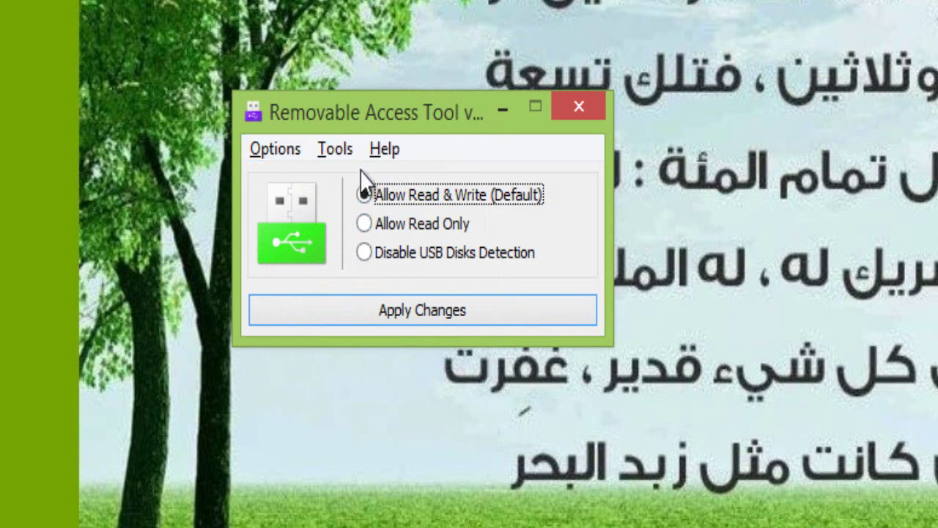
pyautogui.moveTo(354, 113); pyautogui.dragTo(274, 111)
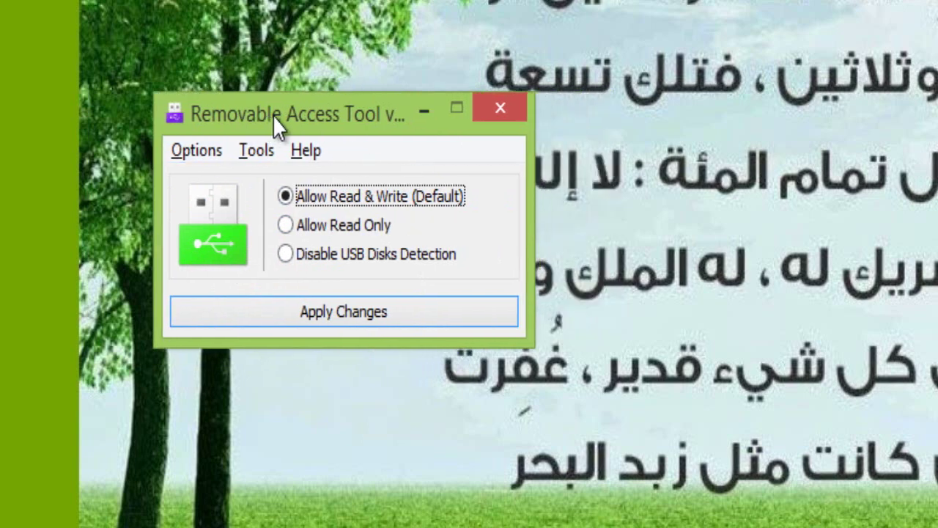
pyautogui.click(192, 152)
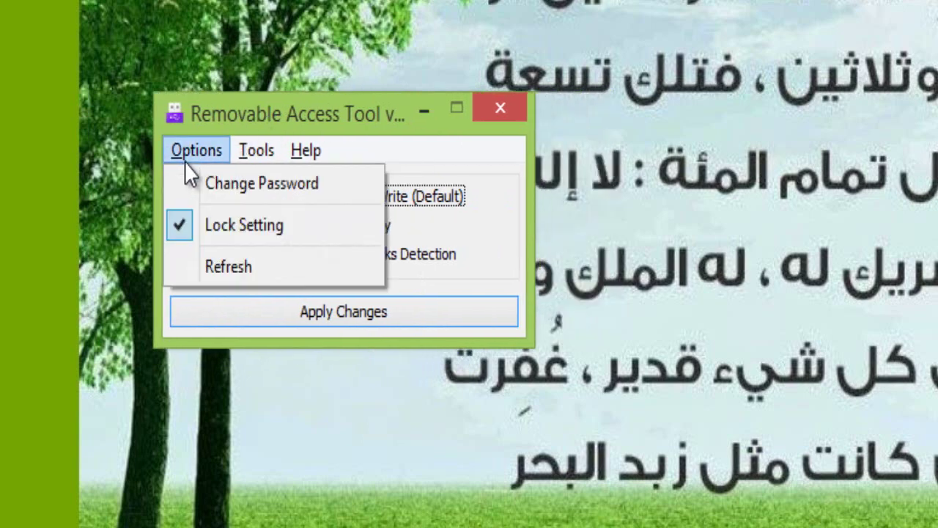
pyautogui.click(220, 186)
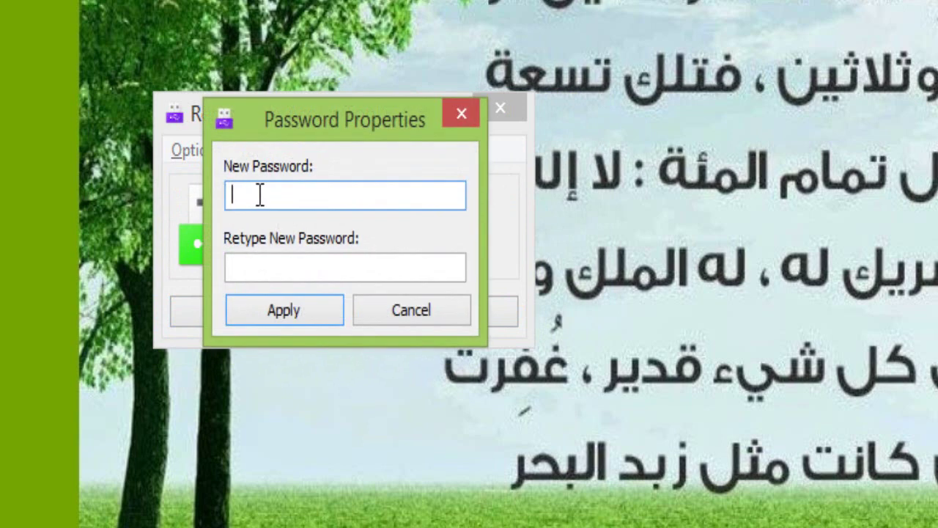
# Enter and retype the new access password, apply it, and dismiss the success message.
pyautogui.write('az')
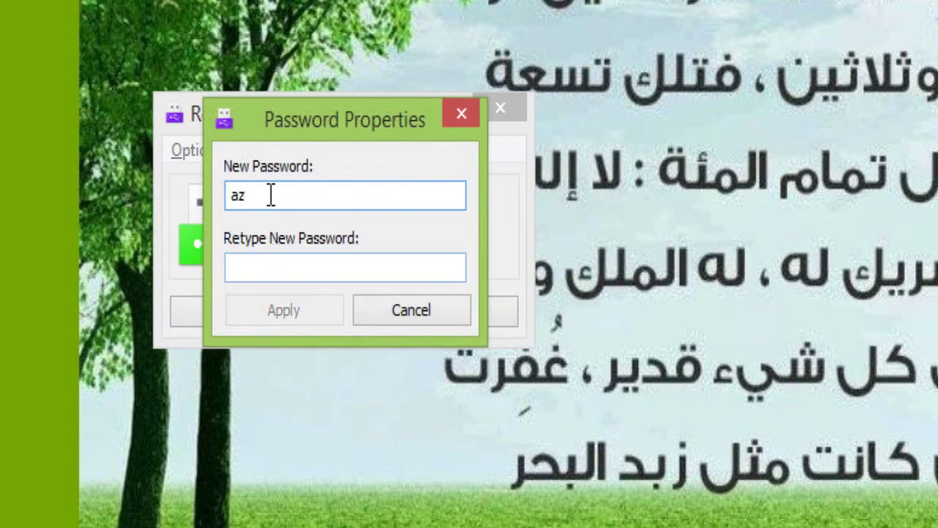
pyautogui.moveTo(272, 192); pyautogui.dragTo(219, 193)
pyautogui.write('az')
pyautogui.click(264, 263)
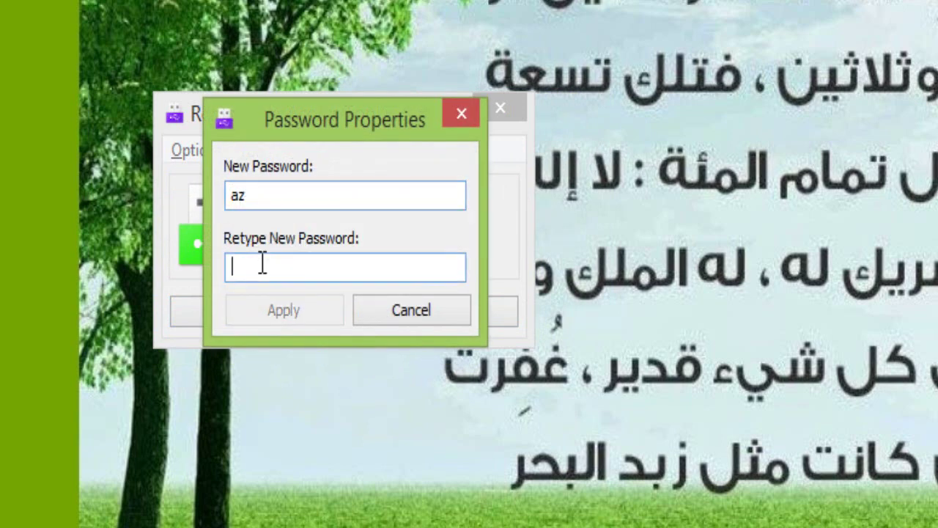
pyautogui.write('az')
pyautogui.click(290, 308)
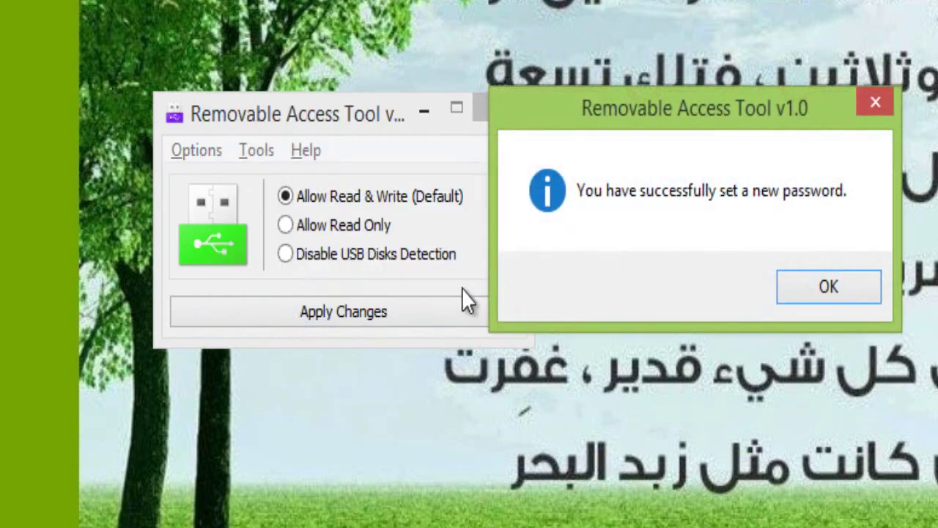
pyautogui.click(830, 286)
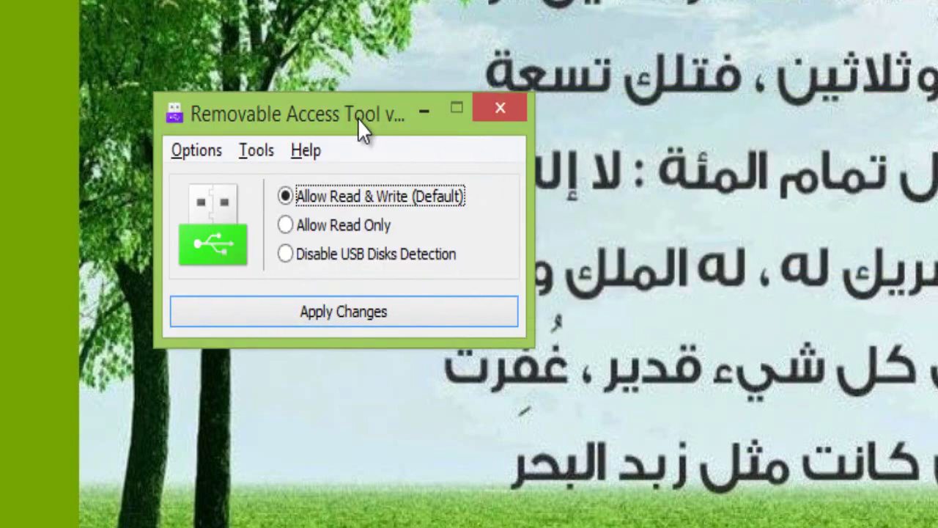
pyautogui.moveTo(357, 118); pyautogui.dragTo(613, 77)
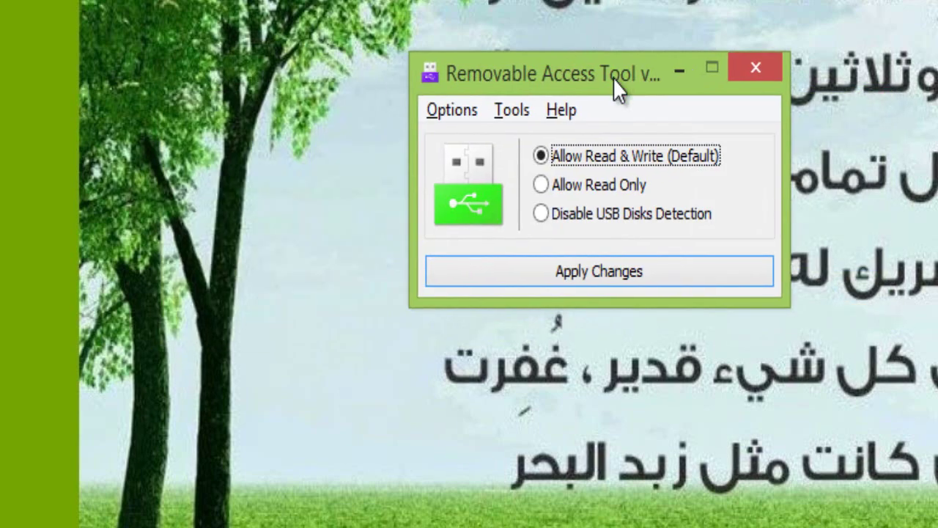
# Apply Read & Write access for USB disks, confirm it, and close Ratool.
pyautogui.click(636, 282)
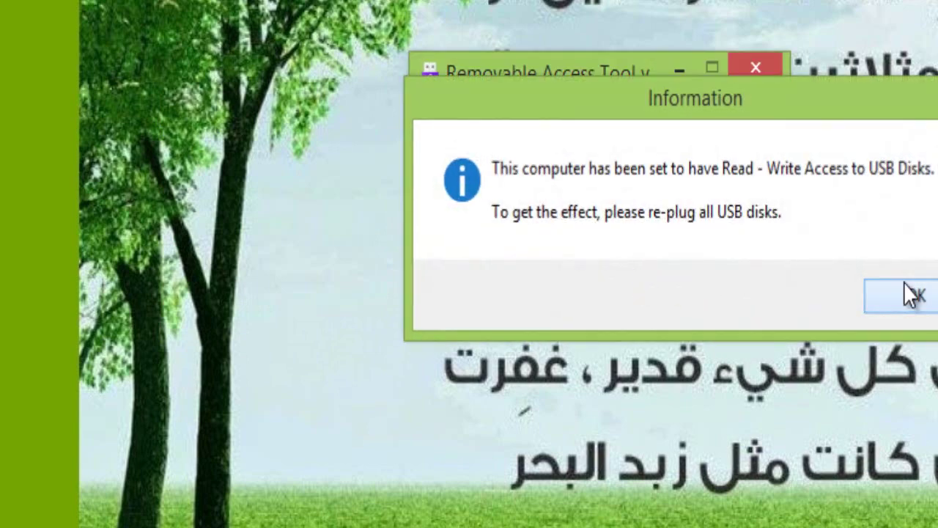
pyautogui.click(914, 295)
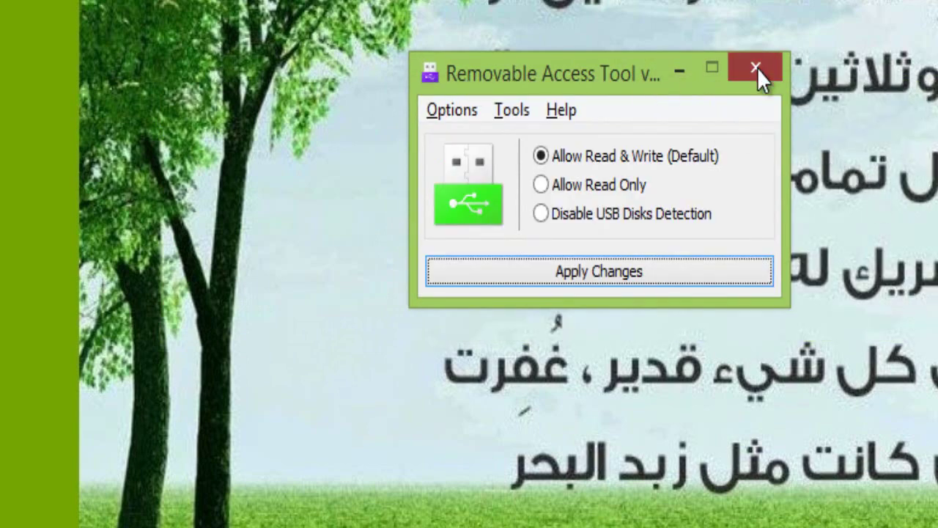
pyautogui.click(757, 68)
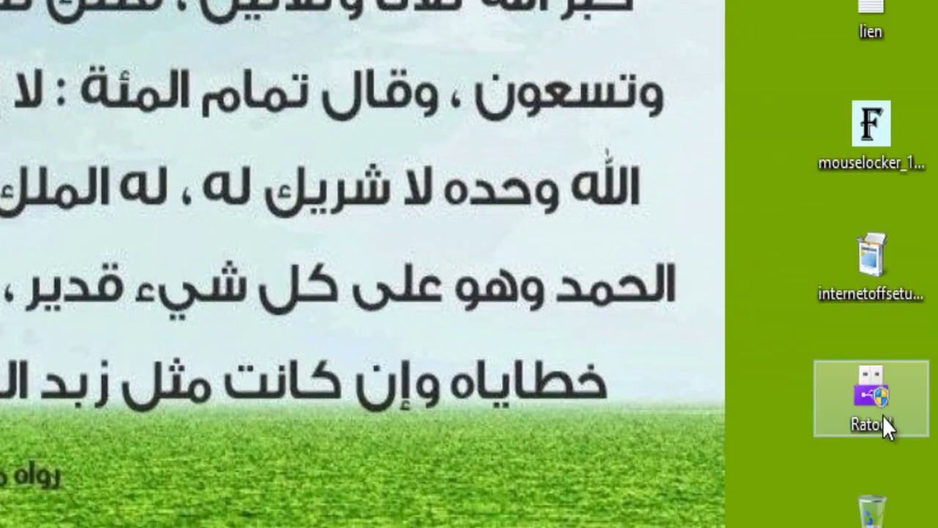
# Relaunch Ratool from the desktop and unlock it with the password.
pyautogui.doubleClick(883, 415)
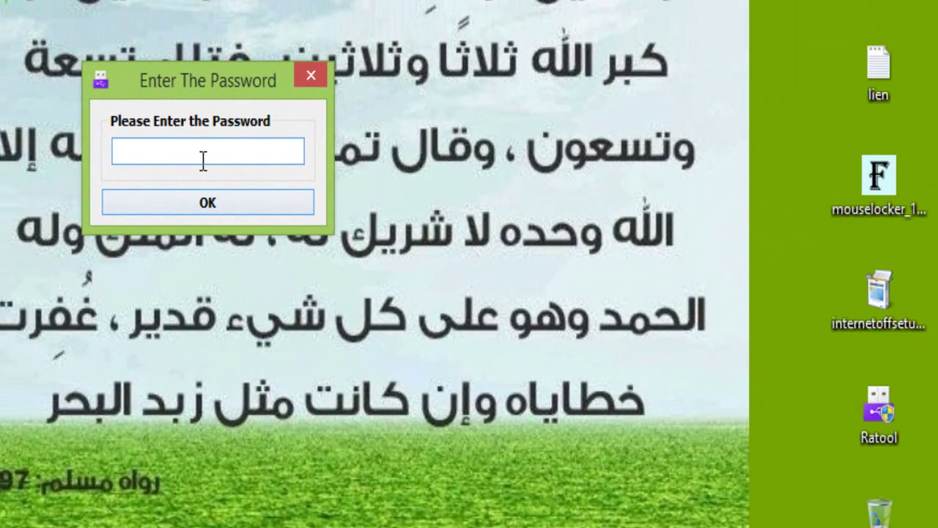
pyautogui.write('**')
pyautogui.click(210, 210)
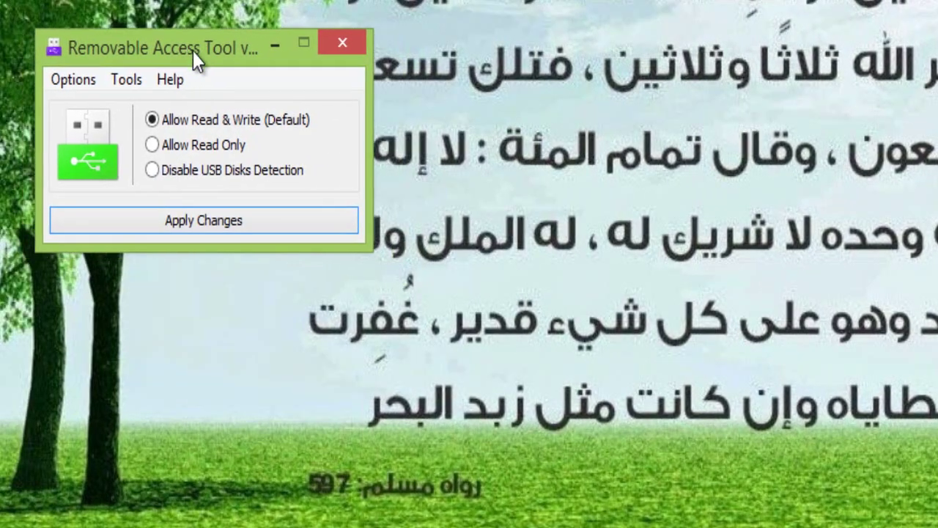
pyautogui.click(121, 83)
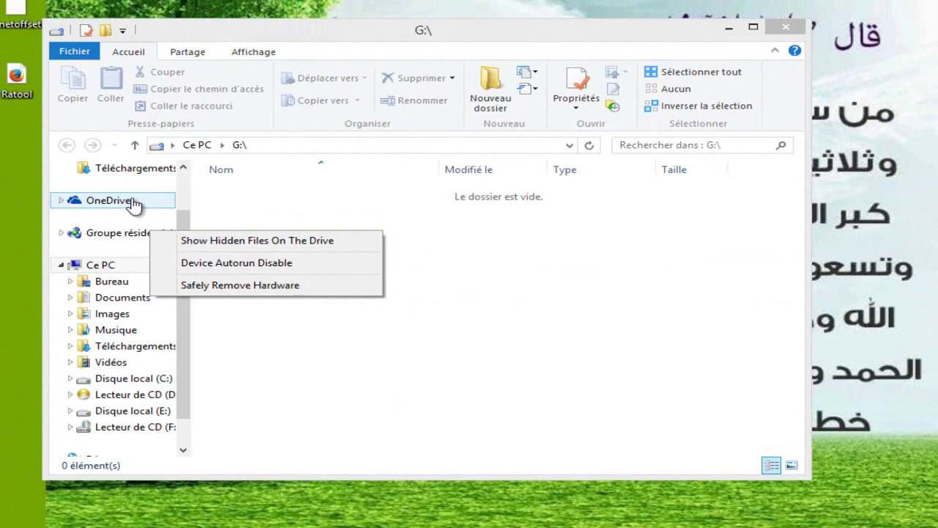
pyautogui.click(801, 26)
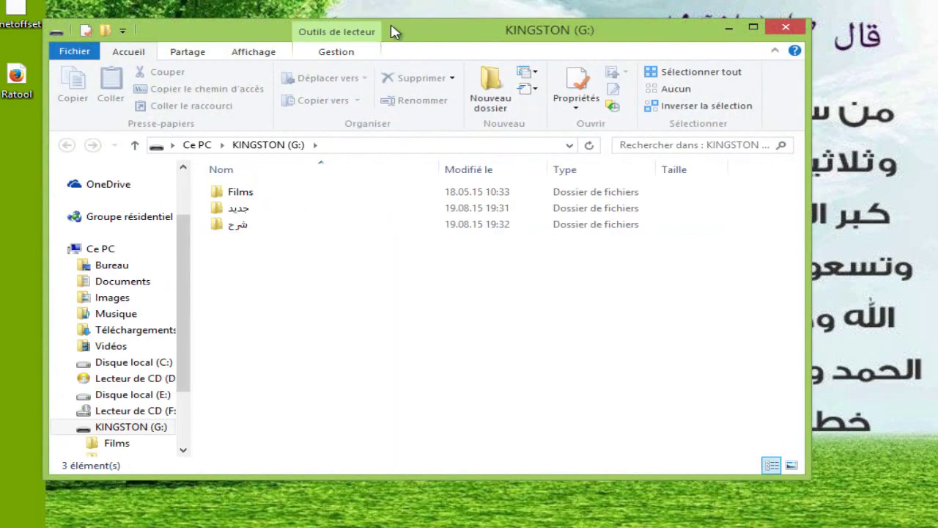
# Hide the شرح folder on KINGSTON (G:) by ticking Caché in its Propriétés.
pyautogui.moveTo(391, 33); pyautogui.dragTo(629, 27)
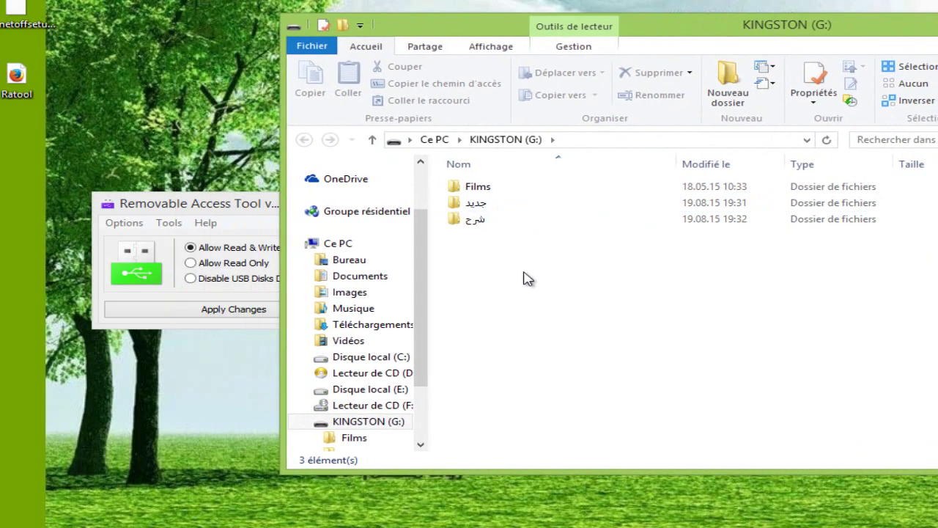
pyautogui.moveTo(477, 25)
pyautogui.mouseDown()
pyautogui.moveTo(400, 25)
pyautogui.moveTo(482, 36)
pyautogui.mouseUp()
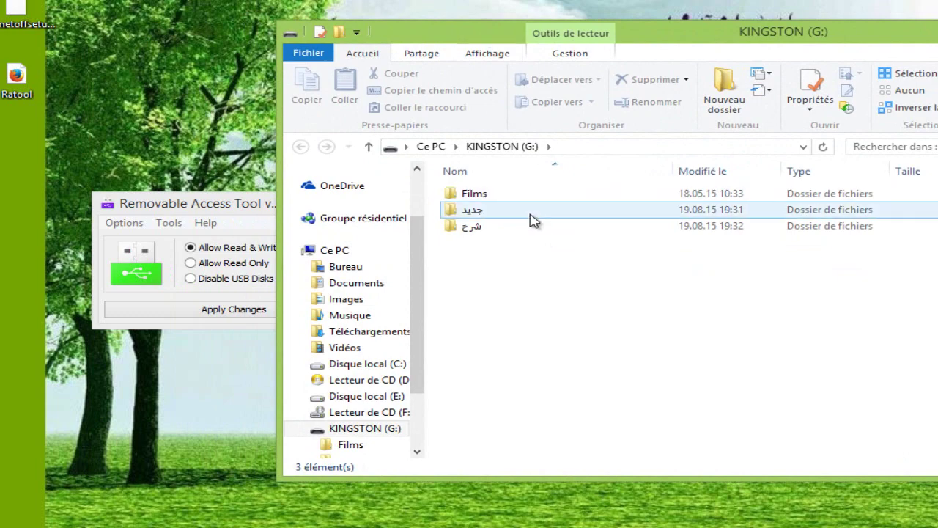
pyautogui.moveTo(470, 238)
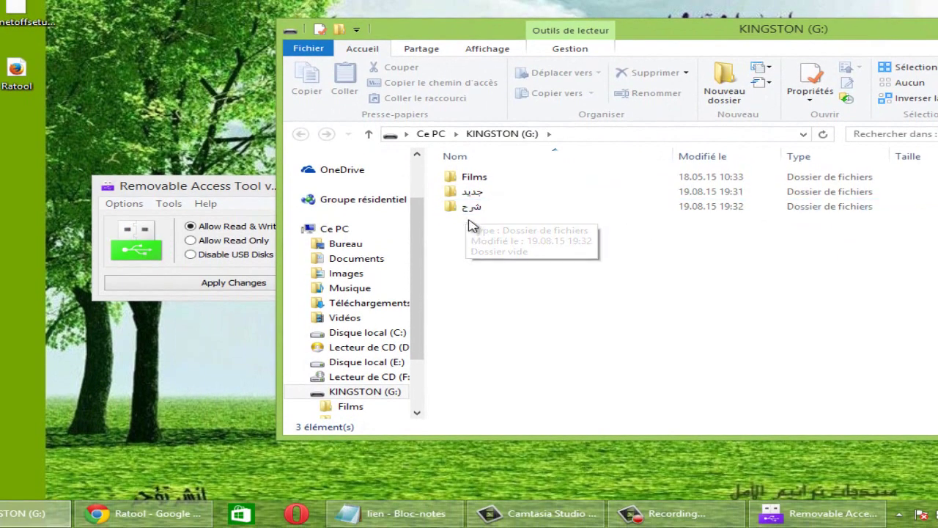
pyautogui.click(463, 210)
pyautogui.rightClick(463, 210)
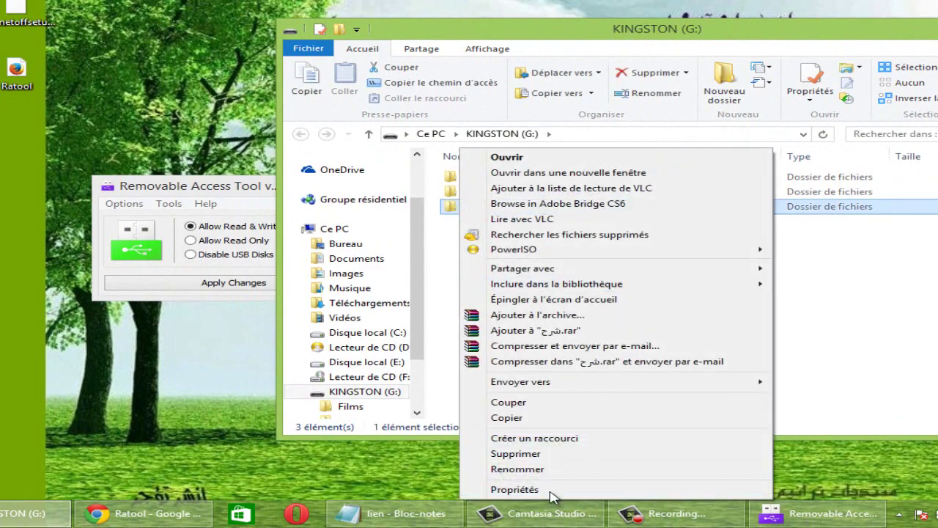
pyautogui.click(551, 495)
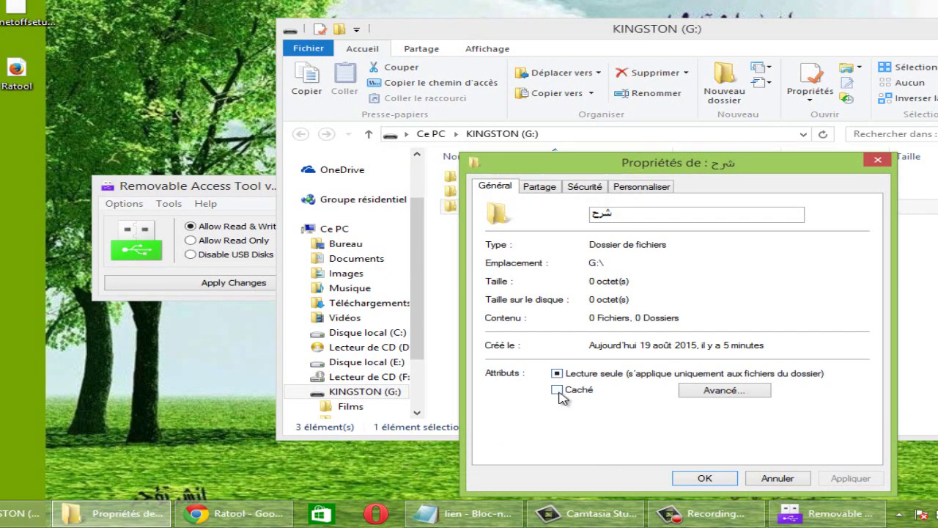
pyautogui.click(557, 389)
pyautogui.click(703, 478)
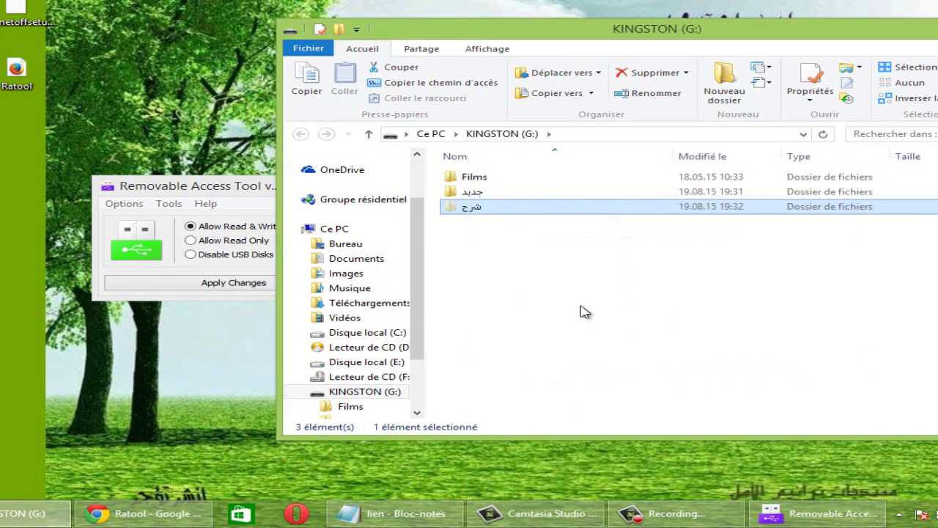
# Use Ratool's Show Hidden Files utility to reveal hidden files on drive G:.
pyautogui.click(204, 186)
pyautogui.click(168, 203)
pyautogui.click(176, 221)
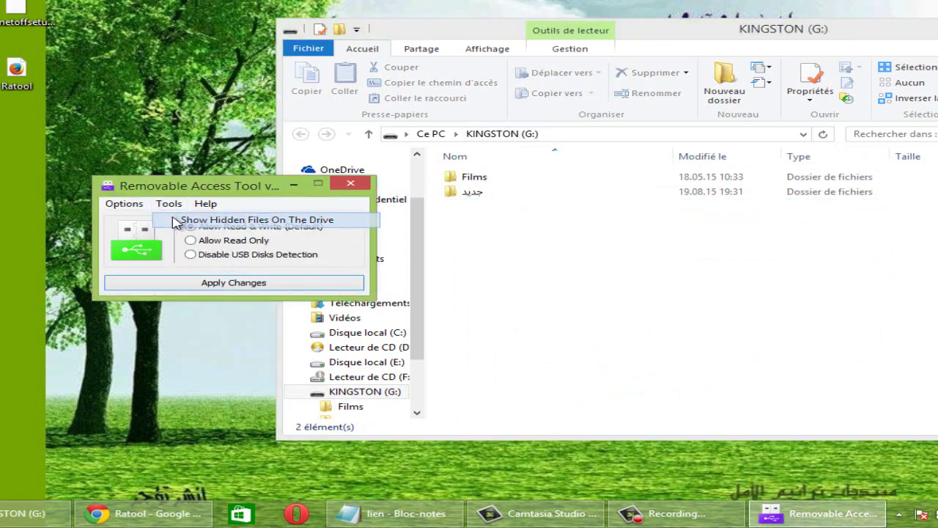
pyautogui.moveTo(195, 186); pyautogui.dragTo(314, 194)
pyautogui.click(233, 231)
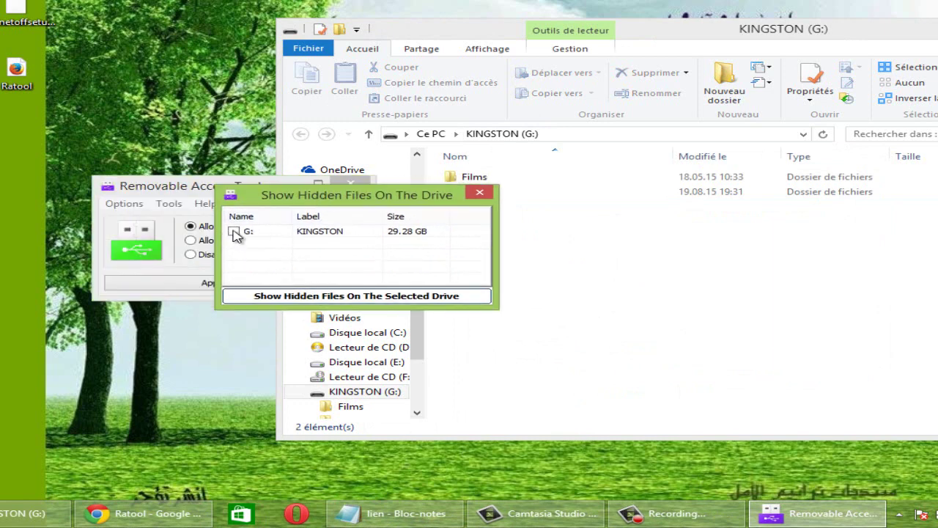
pyautogui.click(234, 231)
pyautogui.click(340, 297)
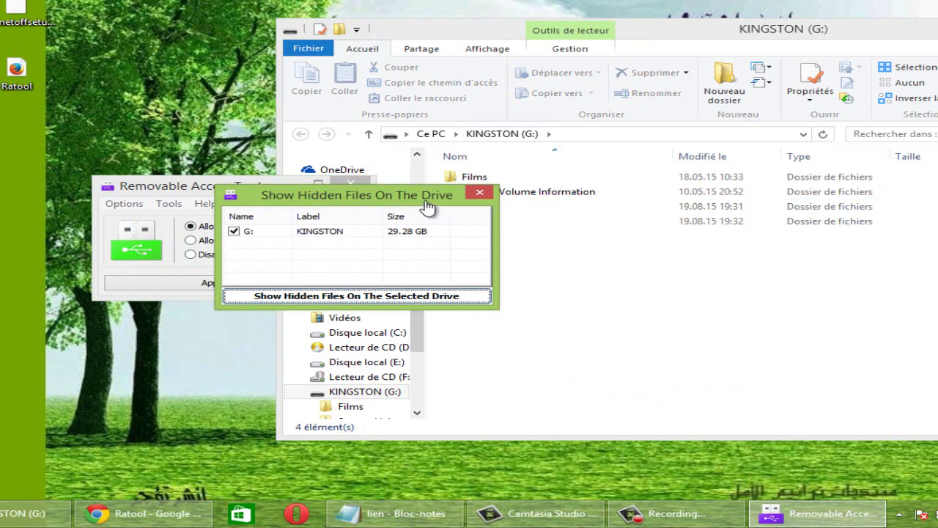
# Try to close the unresponsive Show Hidden Files window, then return to the drive window.
pyautogui.click(480, 195)
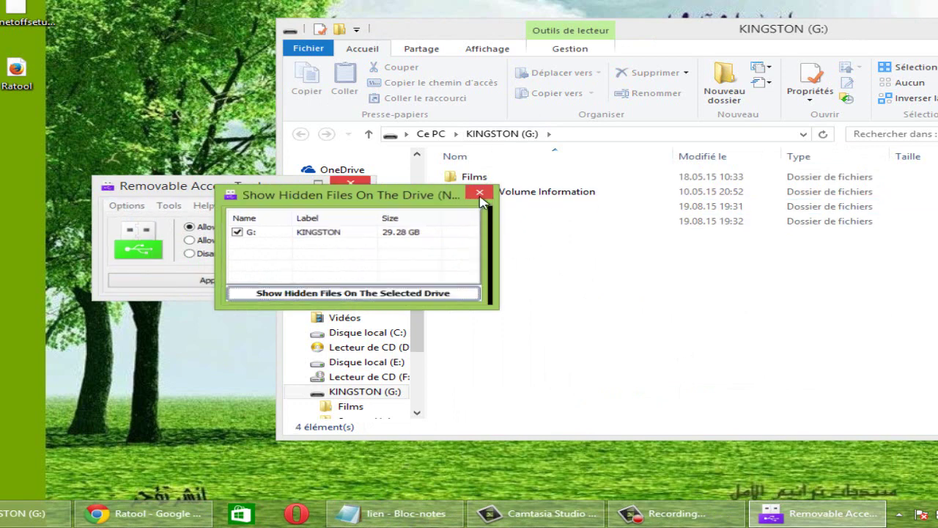
pyautogui.click(477, 195)
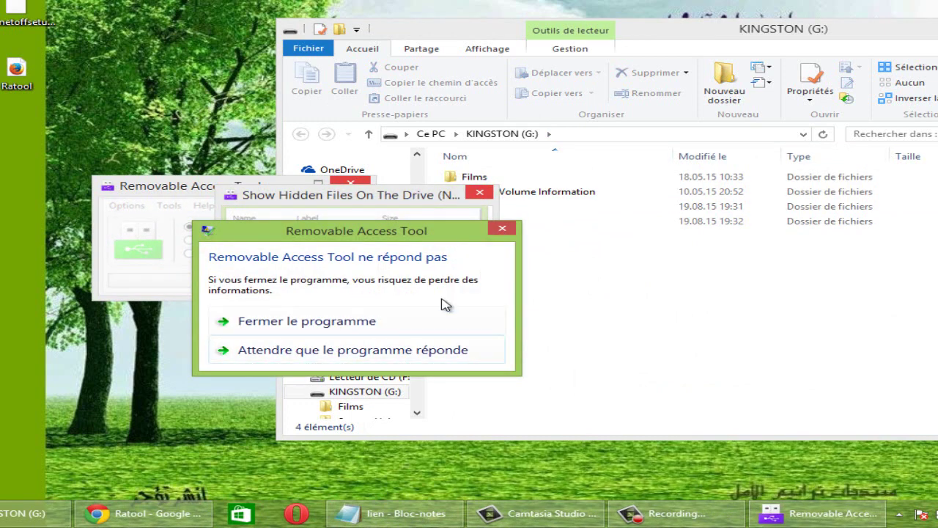
pyautogui.click(506, 231)
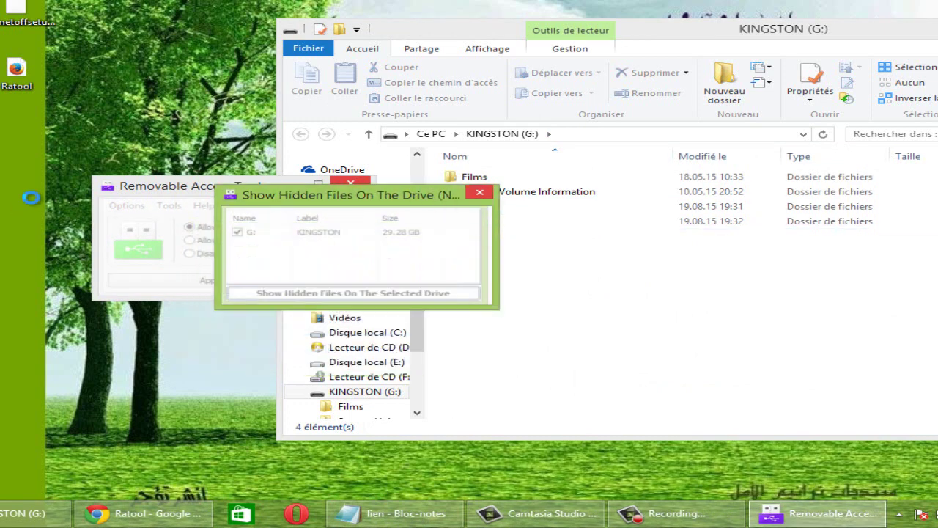
pyautogui.click(541, 242)
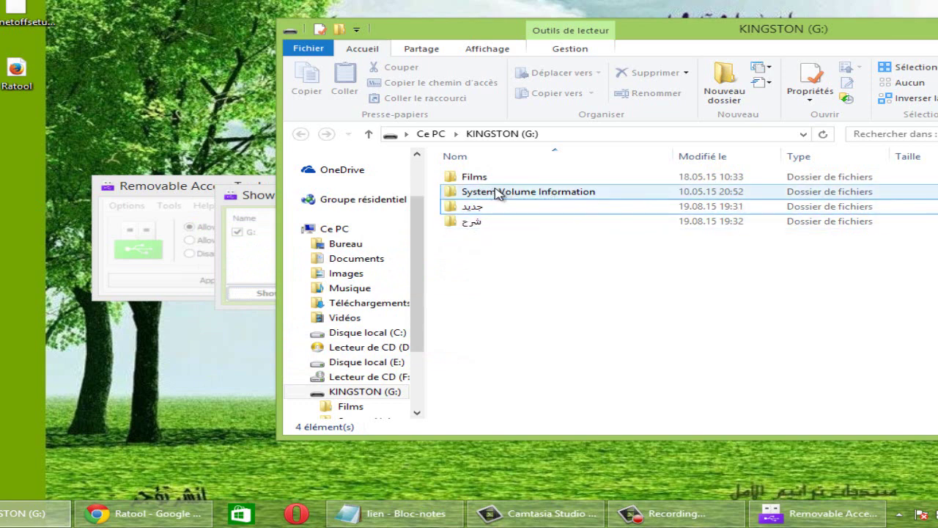
# Attempt to open System Volume Information, dismiss the access-denied warnings, and close the Ratool windows.
pyautogui.click(478, 190)
pyautogui.doubleClick(478, 190)
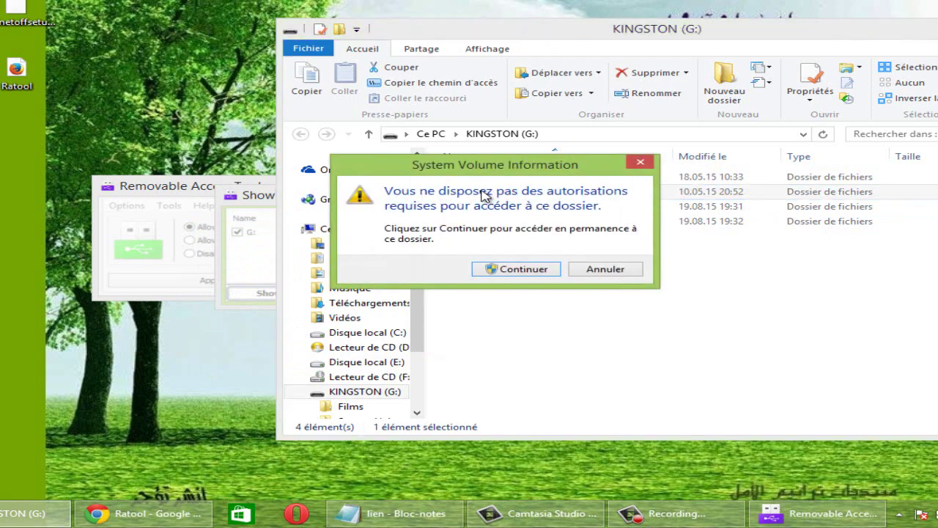
pyautogui.click(642, 159)
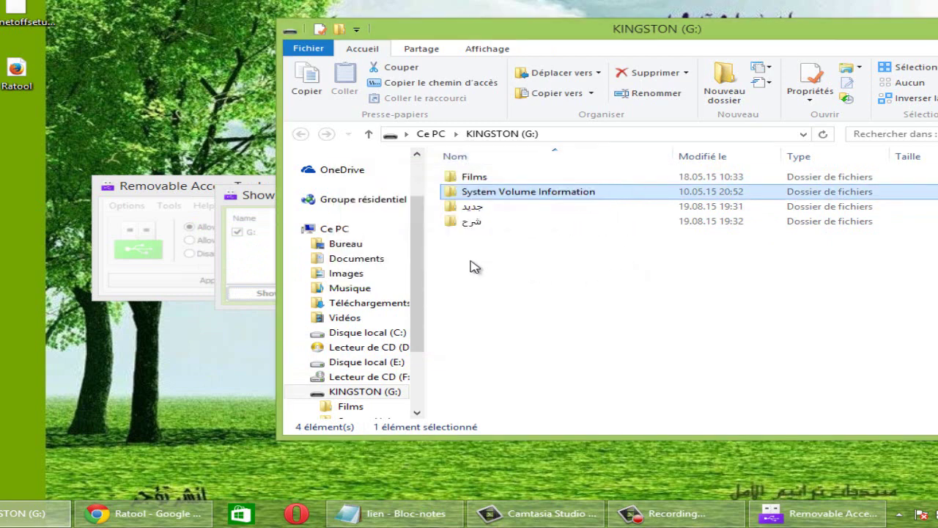
pyautogui.click(467, 240)
pyautogui.click(470, 223)
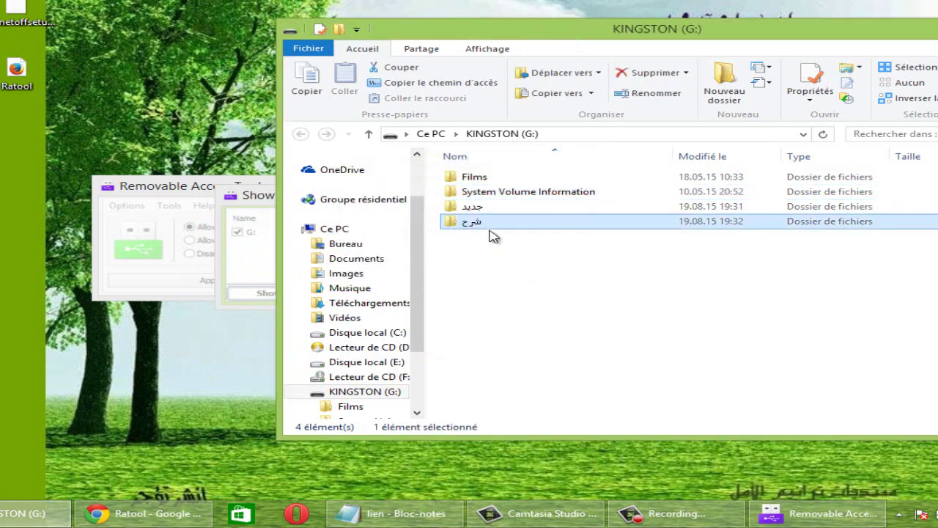
pyautogui.moveTo(481, 228)
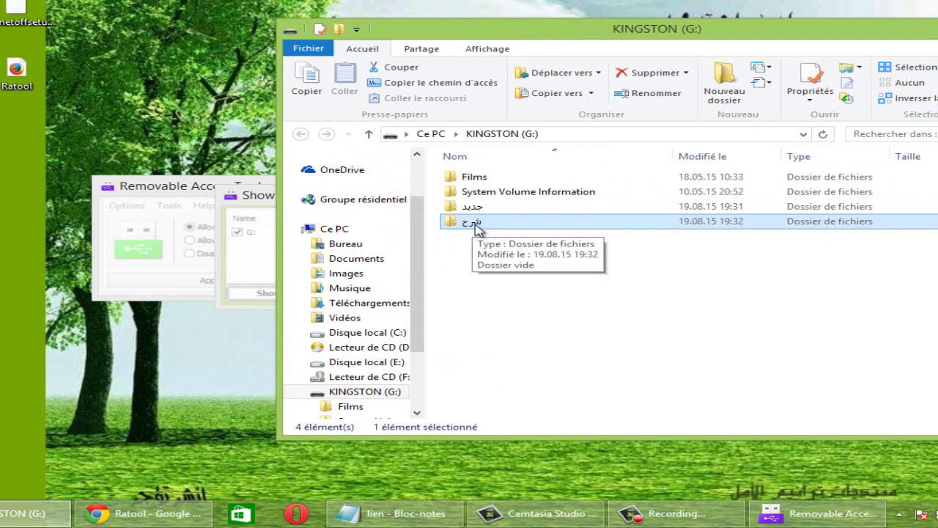
pyautogui.click(231, 196)
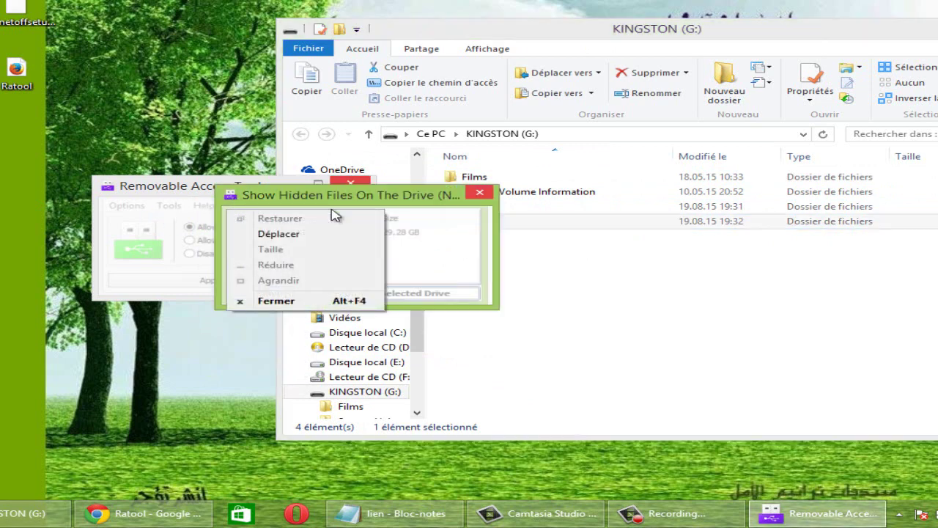
pyautogui.click(473, 195)
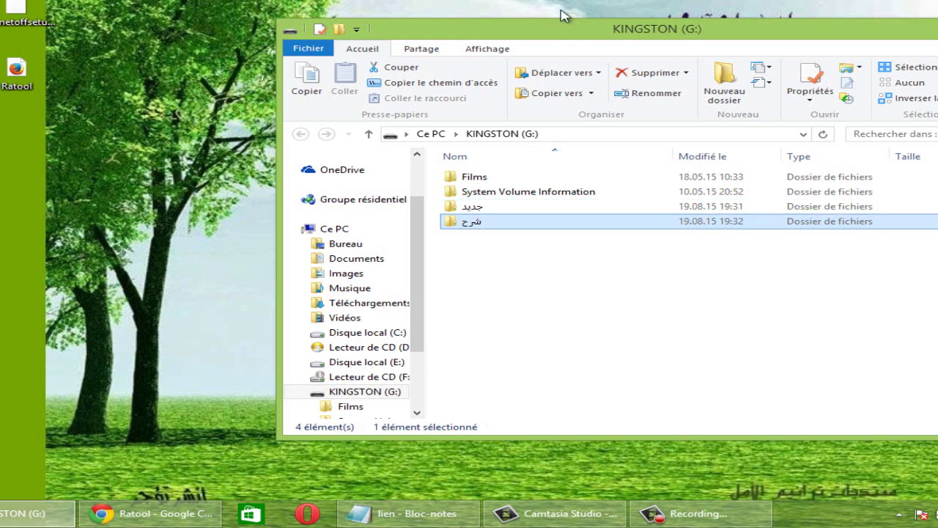
# Unlock Ratool again with the password.
pyautogui.moveTo(460, 34); pyautogui.dragTo(378, 31)
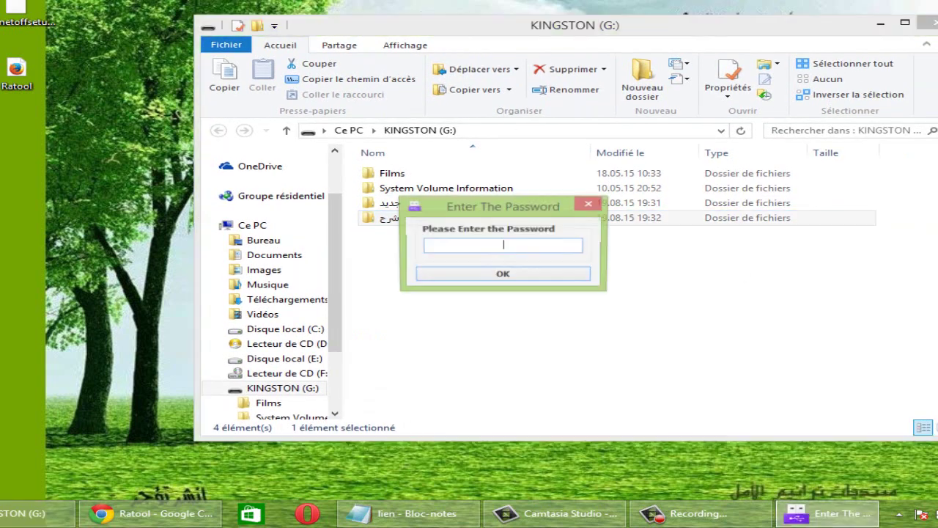
pyautogui.write('**')
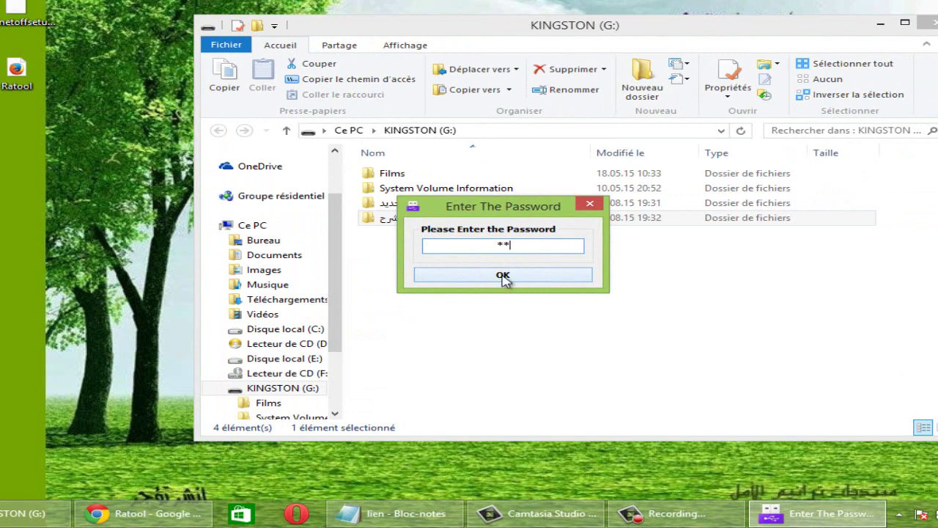
pyautogui.click(503, 276)
# Turn on Device Autorun Disable from Ratool's drive tools, then close the KINGSTON (G:) window.
pyautogui.click(447, 217)
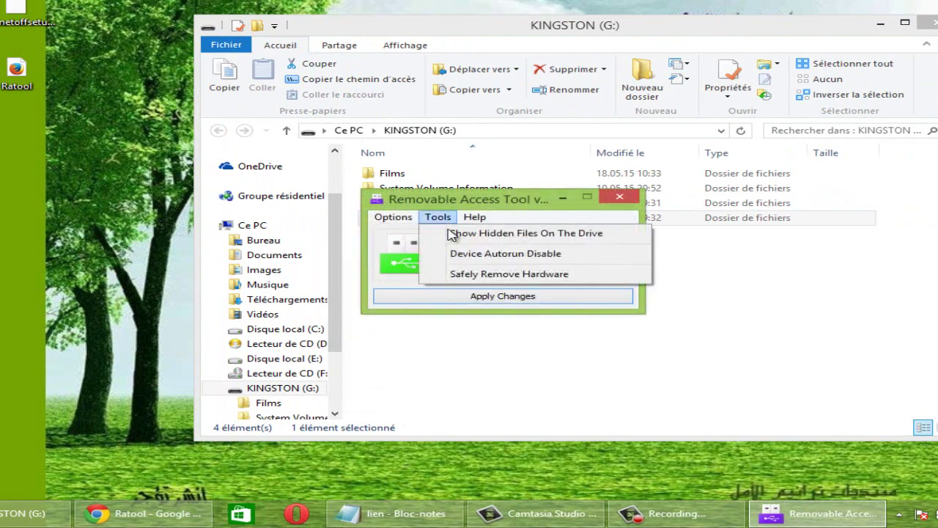
pyautogui.moveTo(502, 203); pyautogui.dragTo(425, 218)
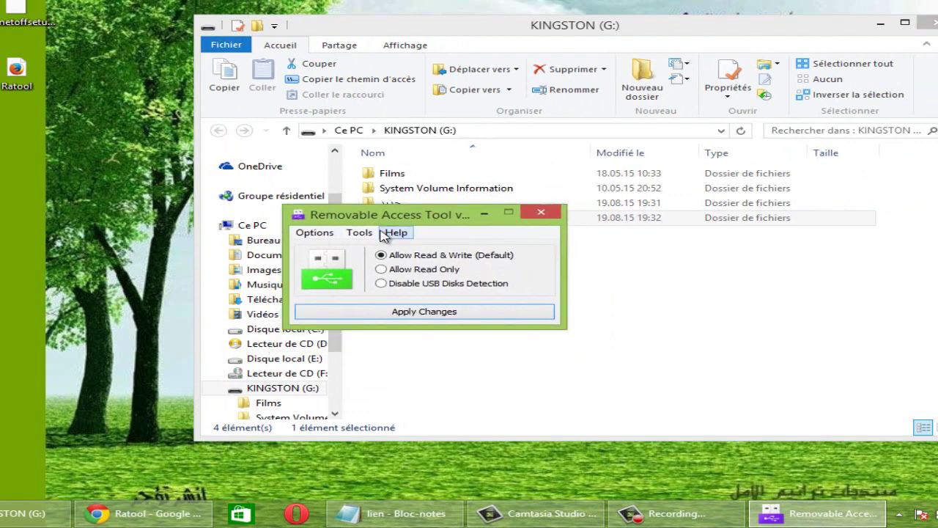
pyautogui.click(357, 234)
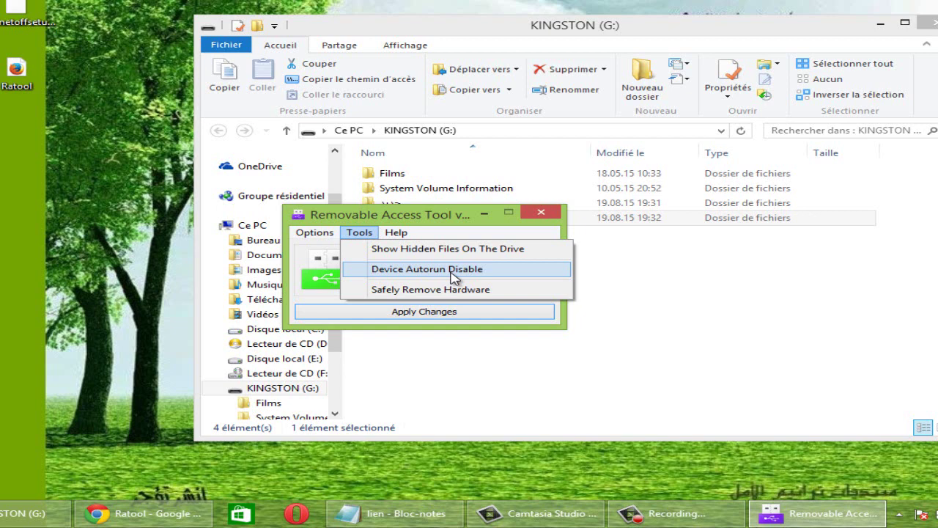
pyautogui.click(362, 275)
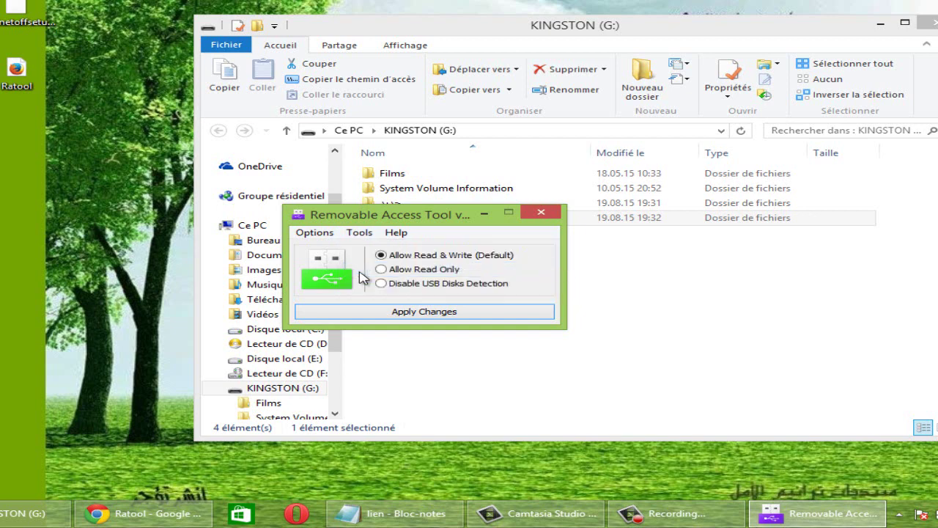
pyautogui.click(359, 232)
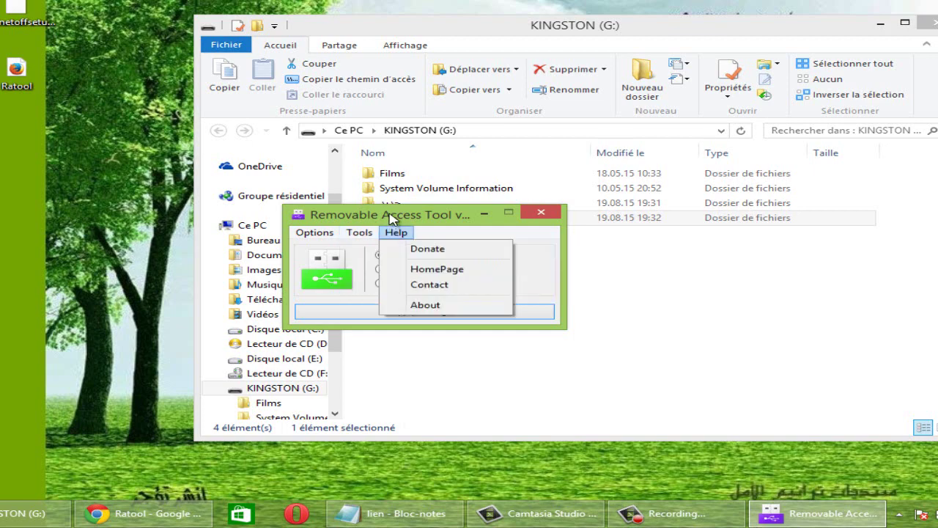
pyautogui.click(390, 217)
pyautogui.click(926, 22)
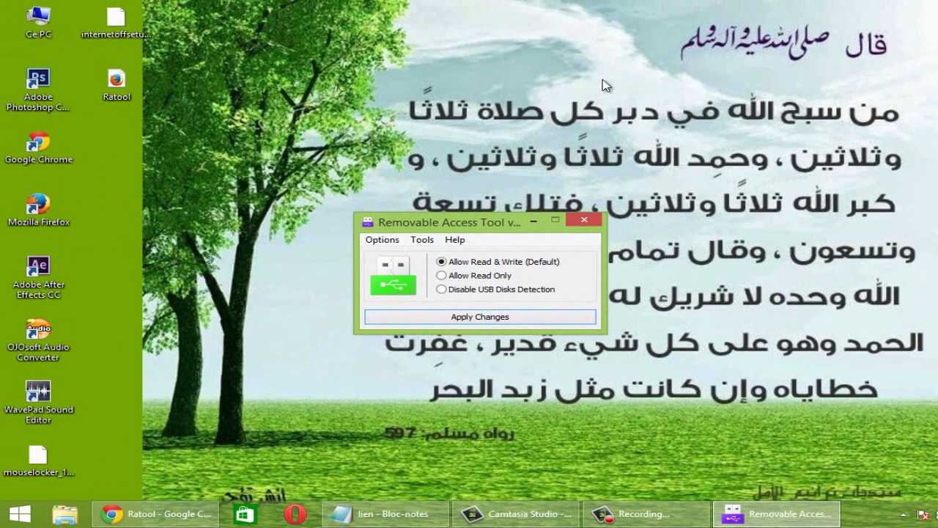
pyautogui.doubleClick(22, 22)
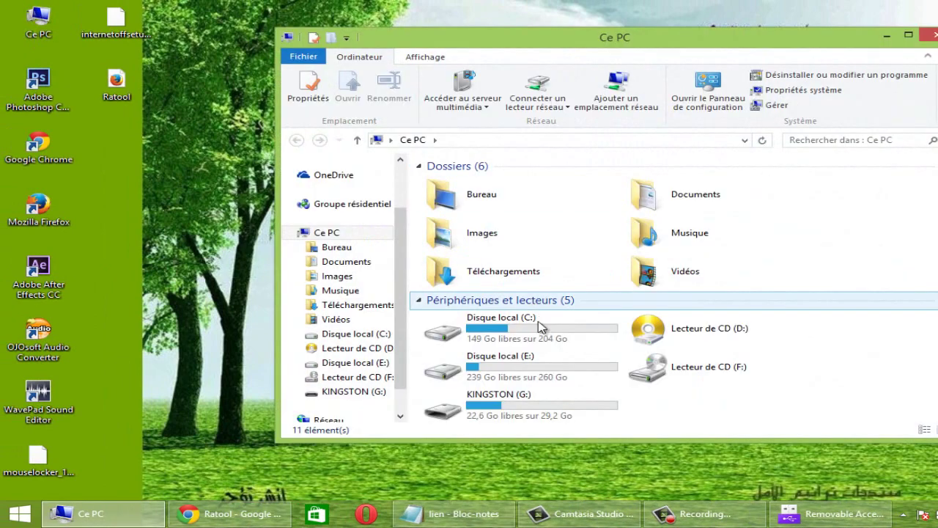
pyautogui.click(499, 400)
pyautogui.moveTo(450, 513)
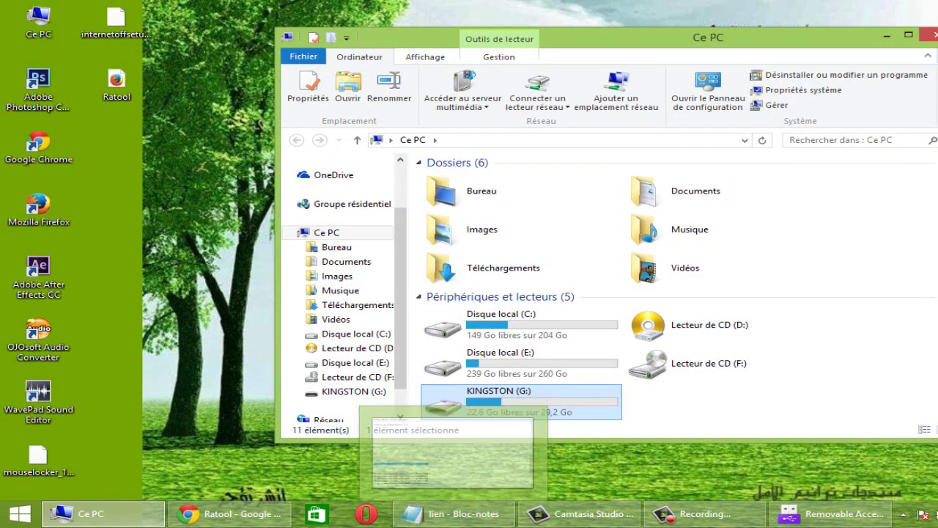
pyautogui.click(930, 34)
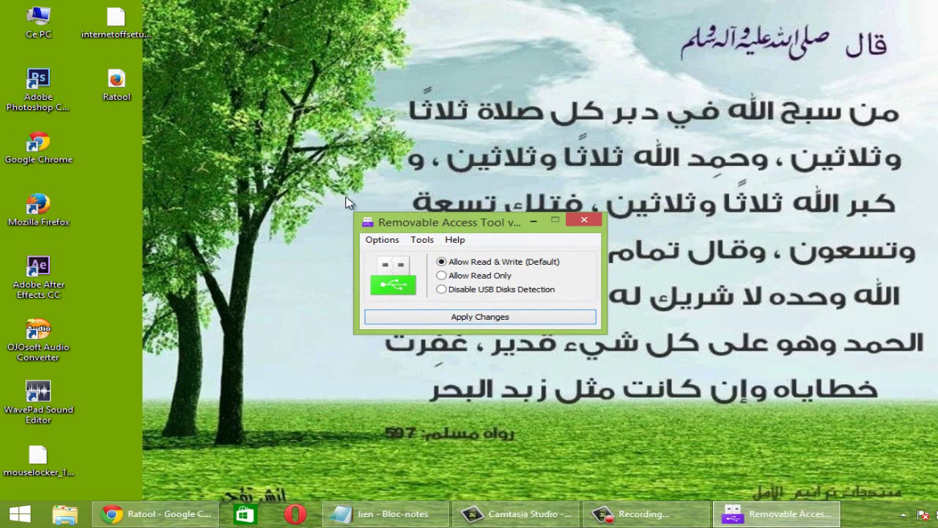
pyautogui.moveTo(421, 225); pyautogui.dragTo(415, 179)
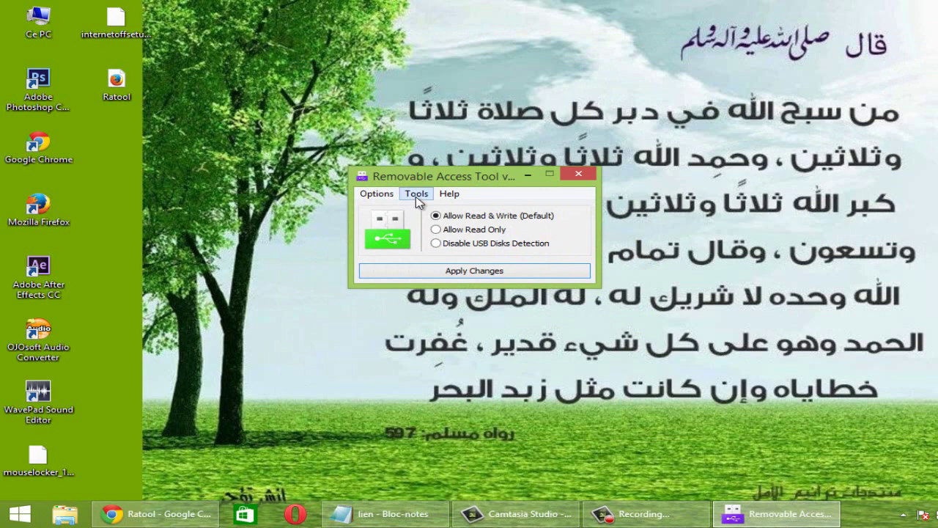
pyautogui.click(416, 194)
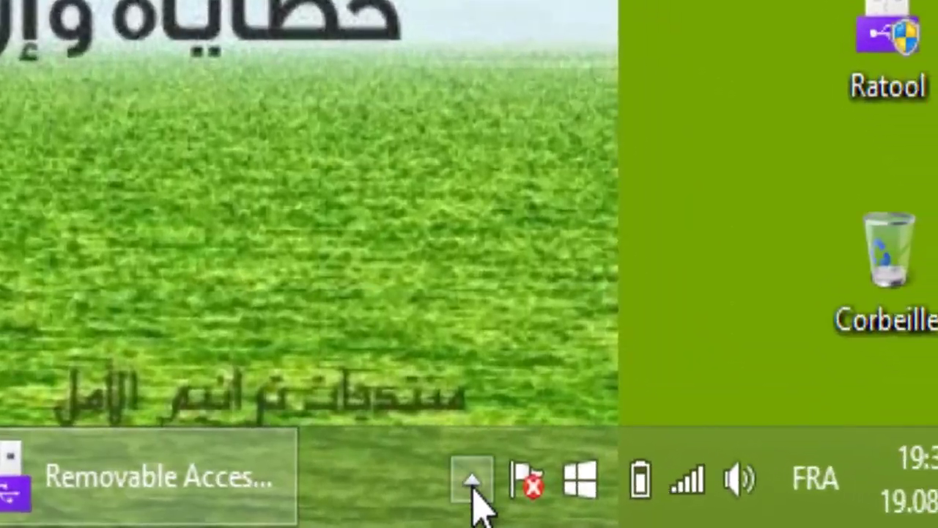
pyautogui.click(903, 514)
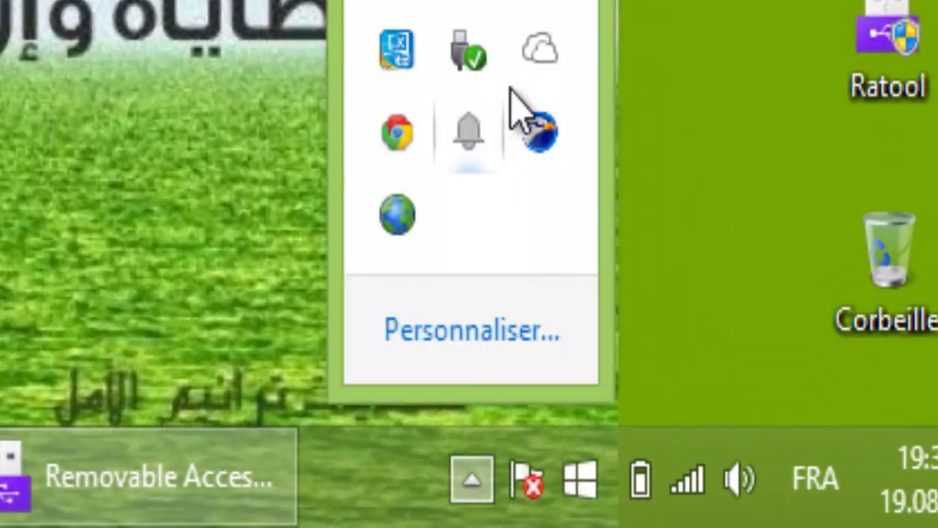
pyautogui.rightClick(477, 63)
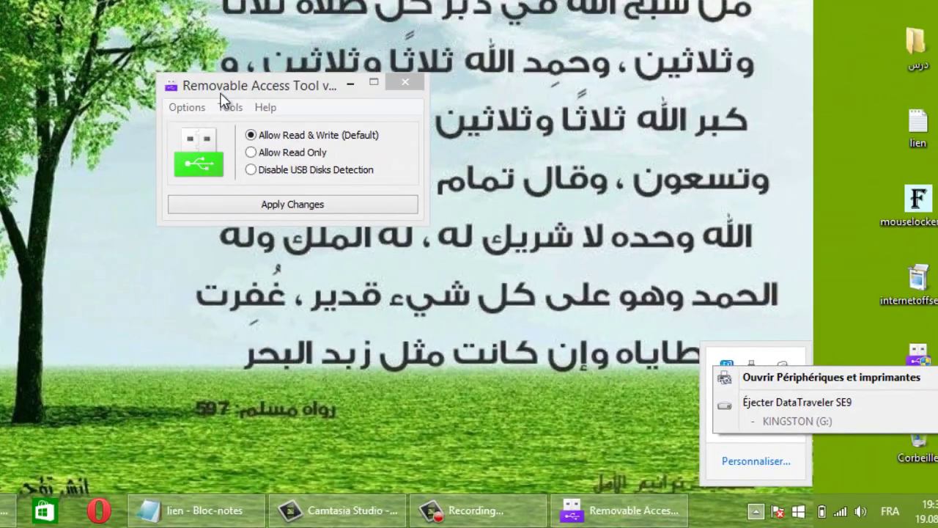
pyautogui.click(228, 107)
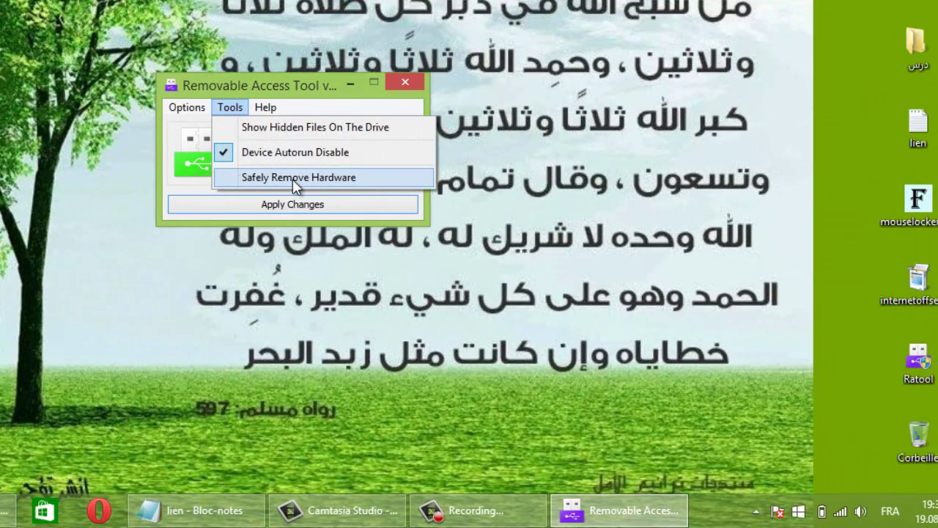
pyautogui.click(284, 82)
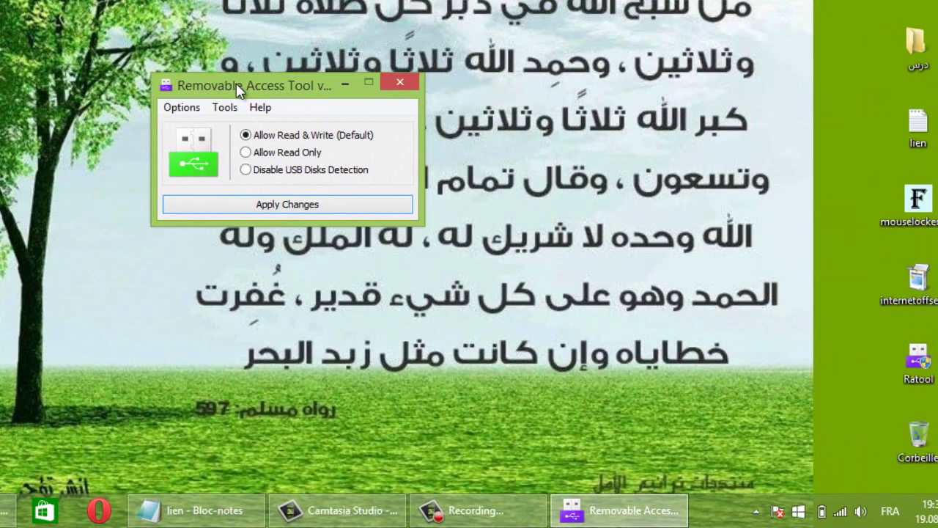
pyautogui.moveTo(278, 86); pyautogui.dragTo(186, 90)
pyautogui.click(225, 108)
pyautogui.click(223, 108)
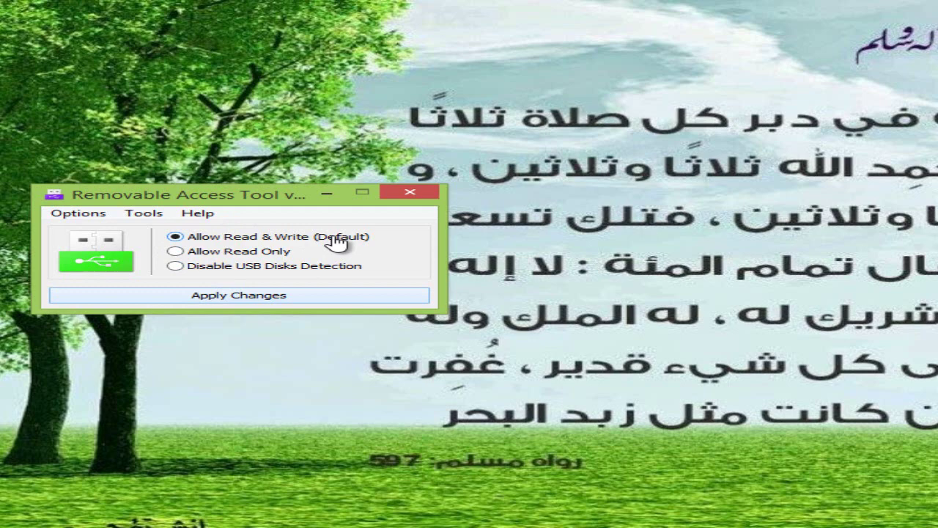
# Switch USB disk access to Allow Read Only, apply it, and acknowledge the confirmation.
pyautogui.click(176, 253)
pyautogui.moveTo(260, 201); pyautogui.dragTo(430, 190)
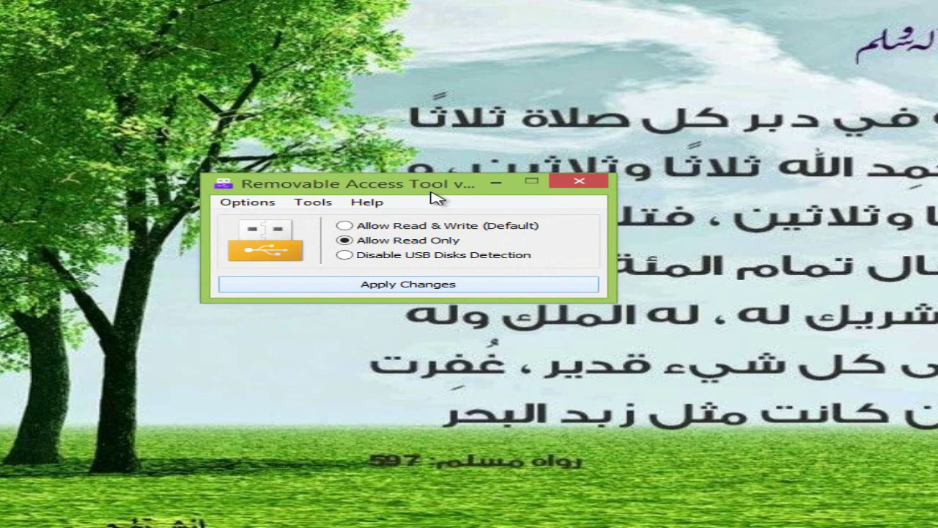
pyautogui.click(425, 292)
pyautogui.click(861, 328)
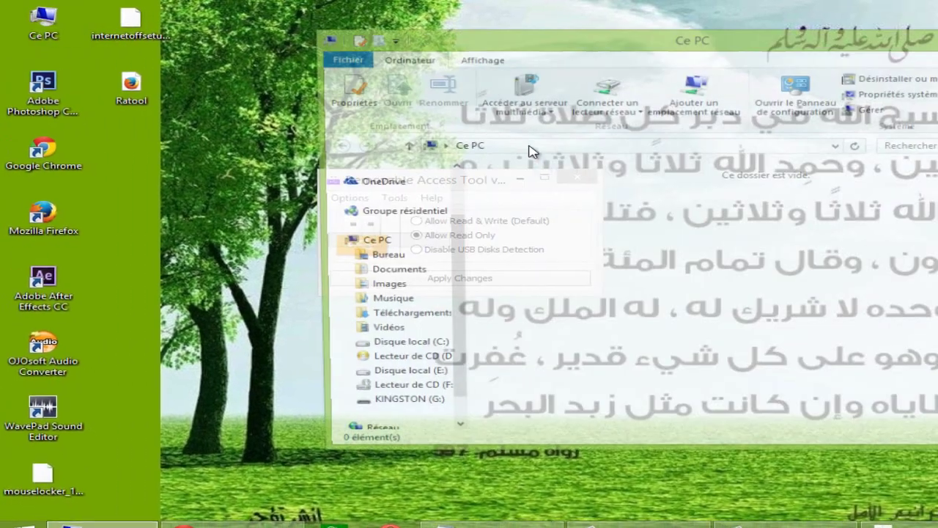
# Copy the lien file from the desktop onto KINGSTON (G:), cancelling an attempt to copy it back.
pyautogui.doubleClick(440, 462)
pyautogui.moveTo(582, 30); pyautogui.dragTo(539, 39)
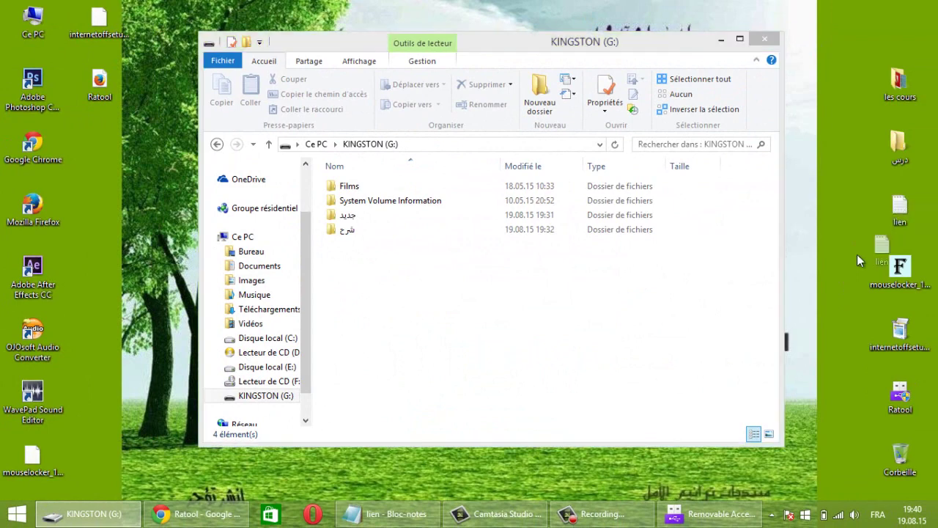
pyautogui.moveTo(896, 206); pyautogui.dragTo(504, 299)
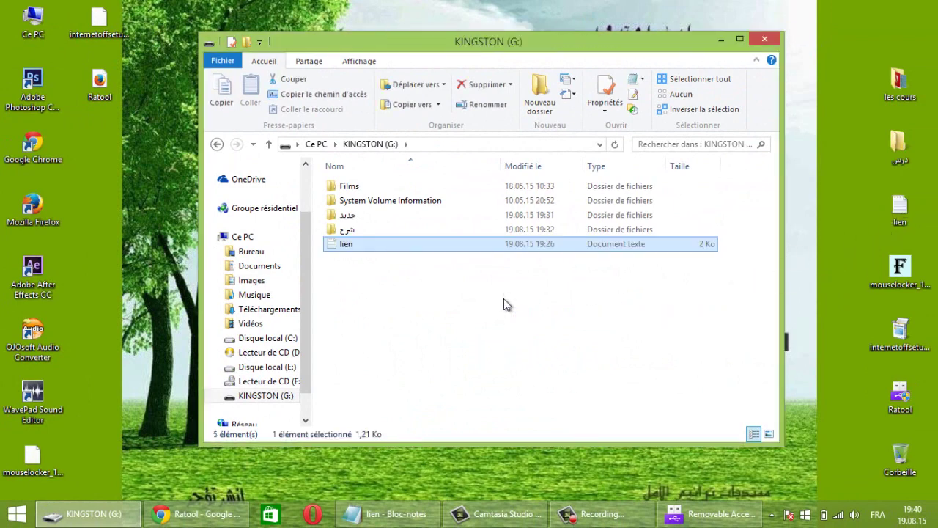
pyautogui.click(348, 266)
pyautogui.click(346, 249)
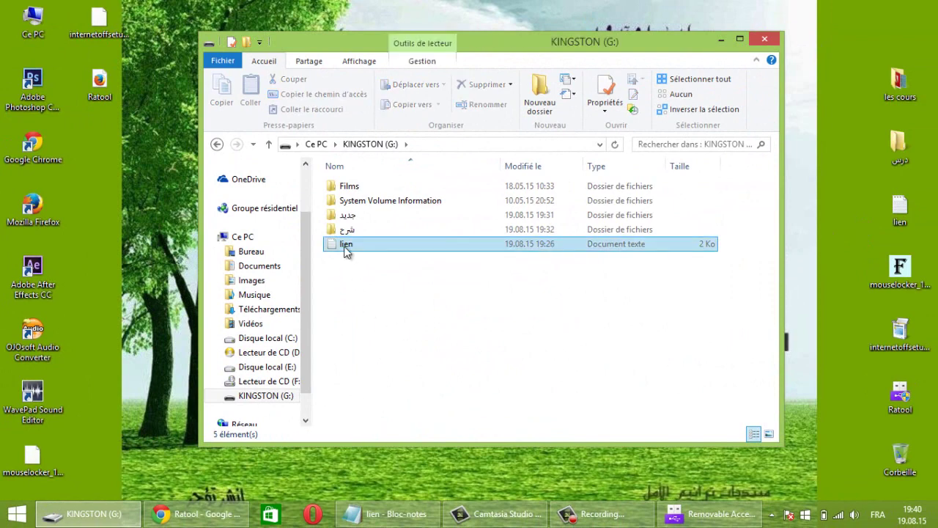
pyautogui.click(344, 247)
pyautogui.moveTo(333, 245); pyautogui.dragTo(867, 225)
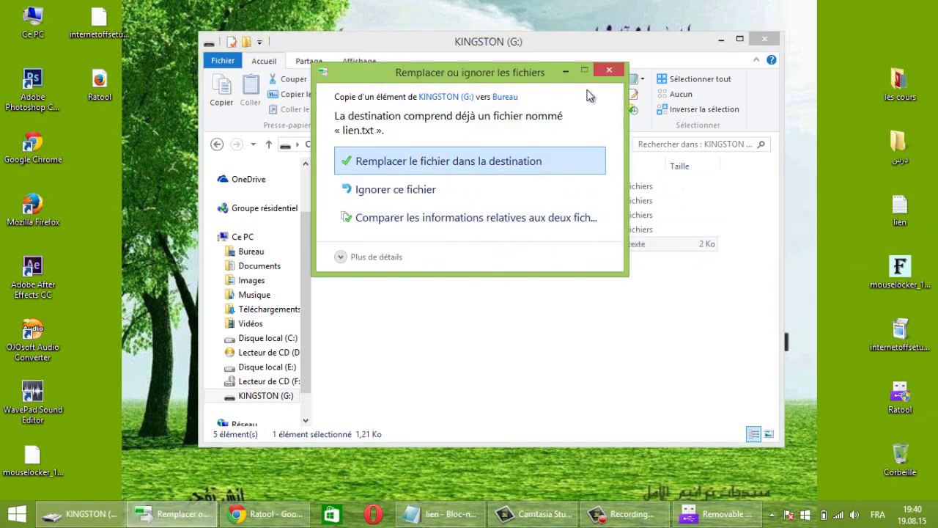
pyautogui.click(607, 73)
# Delete lien from the drive with Supprimer > Oui and close the KINGSTON (G:) window.
pyautogui.rightClick(347, 239)
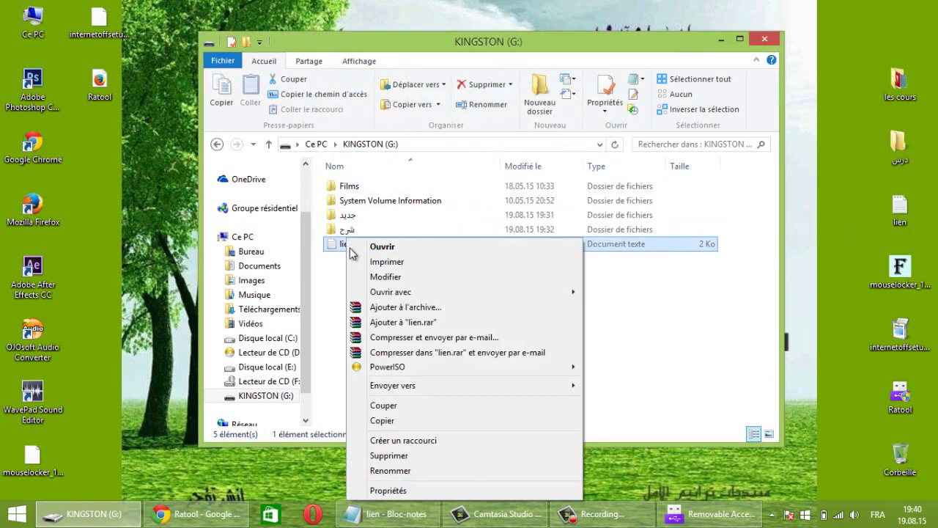
pyautogui.click(396, 456)
pyautogui.click(551, 311)
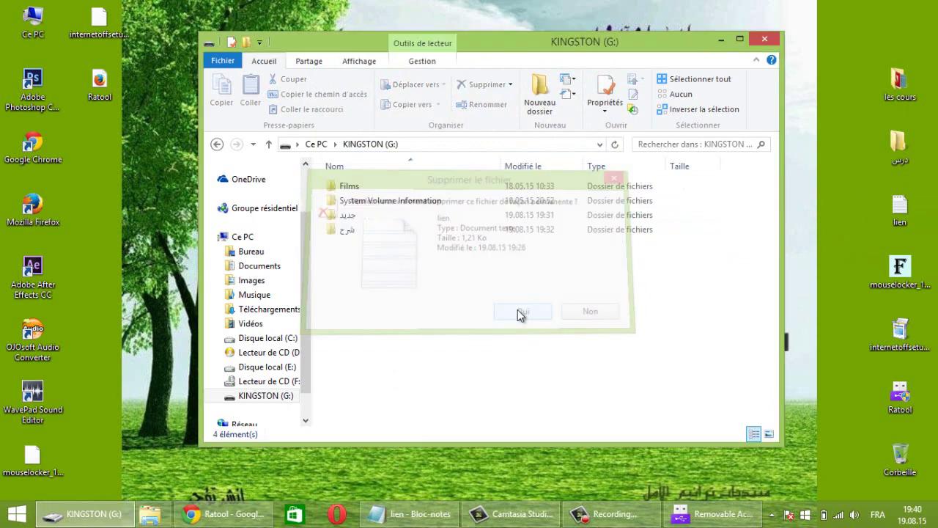
pyautogui.click(765, 40)
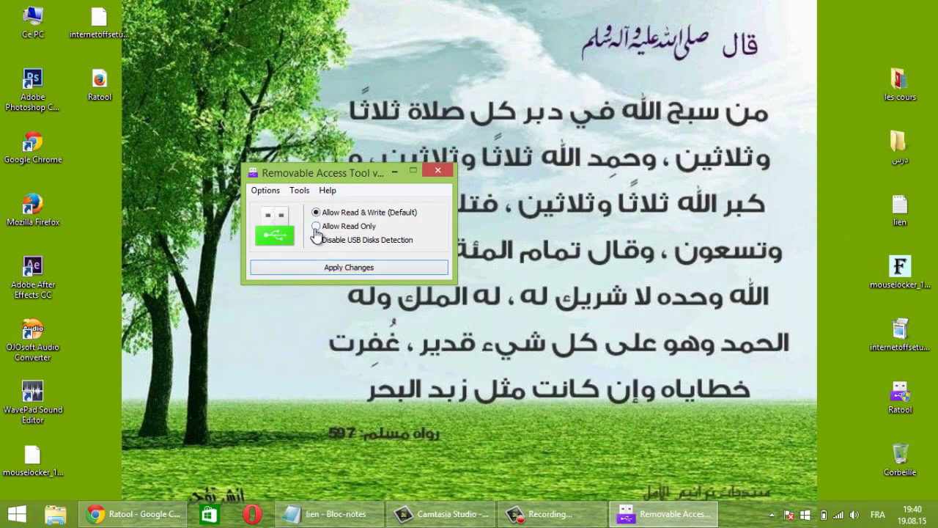
# Apply read-only USB access again, acknowledge the confirmation, and close Ratool.
pyautogui.click(357, 267)
pyautogui.click(595, 309)
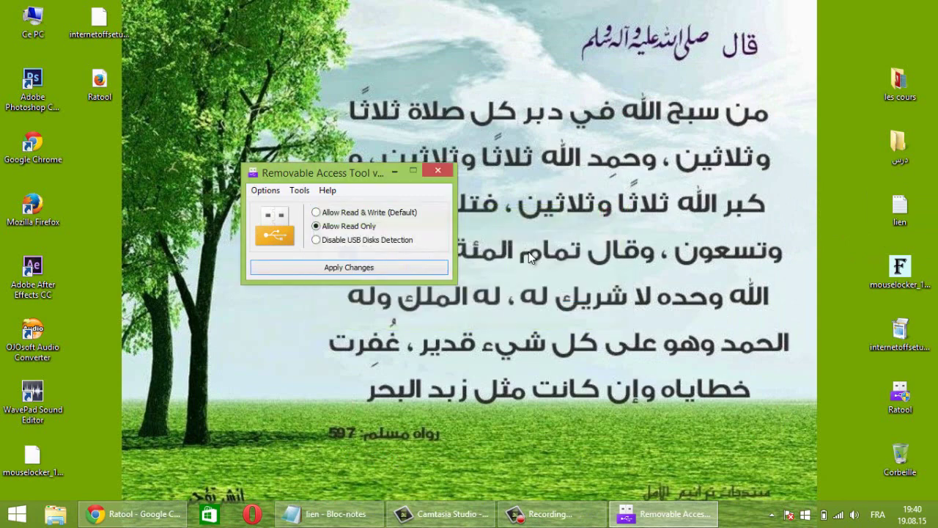
pyautogui.click(439, 172)
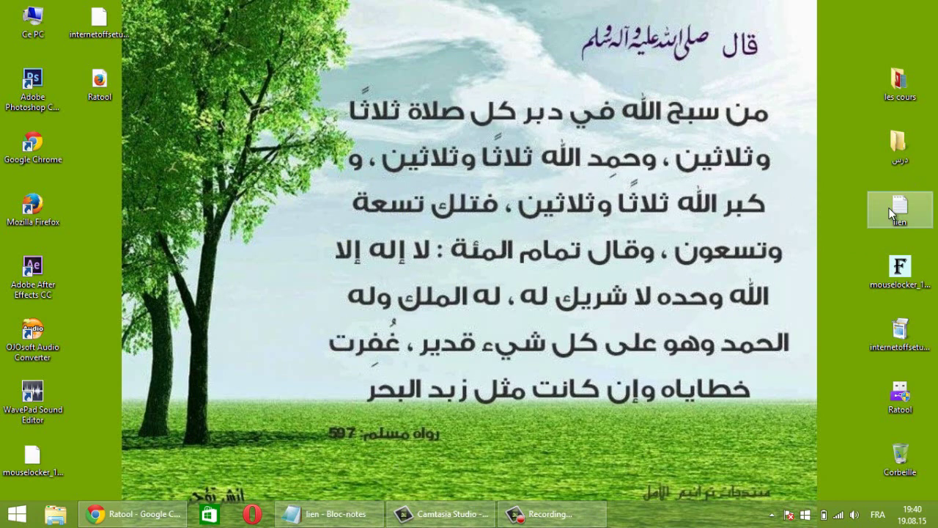
# Open KINGSTON (G:) from Ce PC and try copying the lien file onto it.
pyautogui.doubleClick(44, 25)
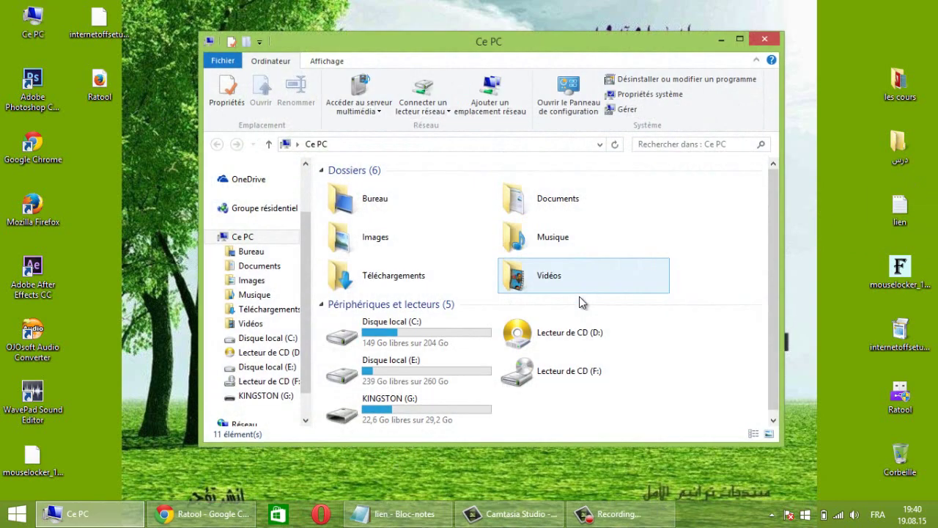
pyautogui.doubleClick(382, 412)
pyautogui.moveTo(901, 209); pyautogui.dragTo(587, 330)
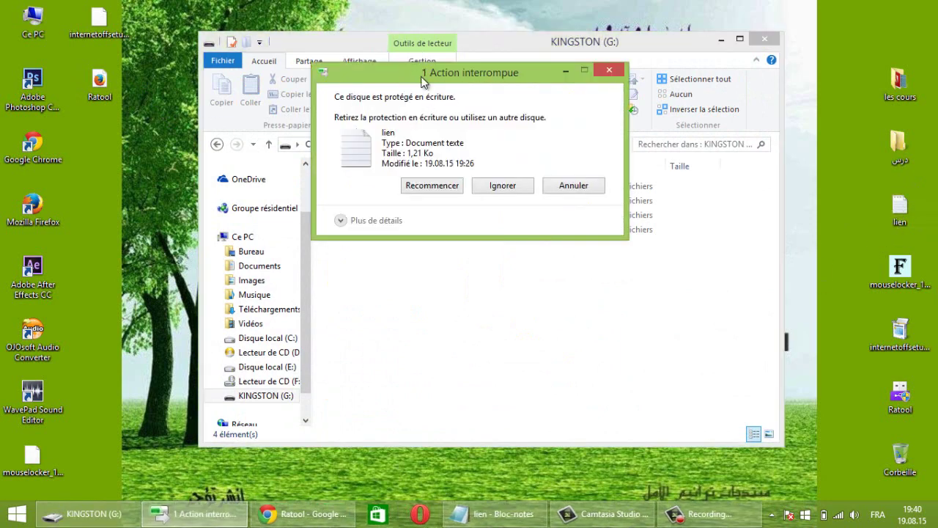
# Dismiss the write-protection error, copy the شرح folder to the desktop, and close the drive window.
pyautogui.moveTo(423, 80); pyautogui.dragTo(420, 123)
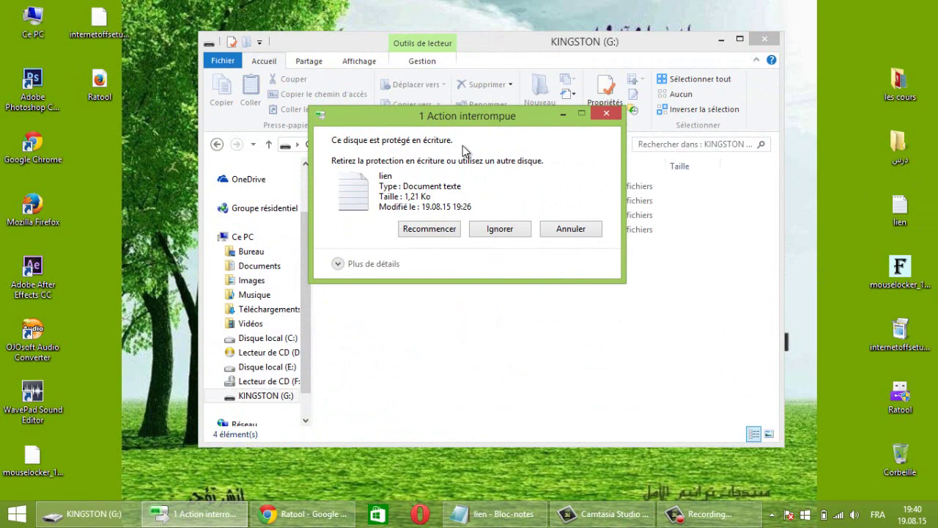
pyautogui.click(607, 114)
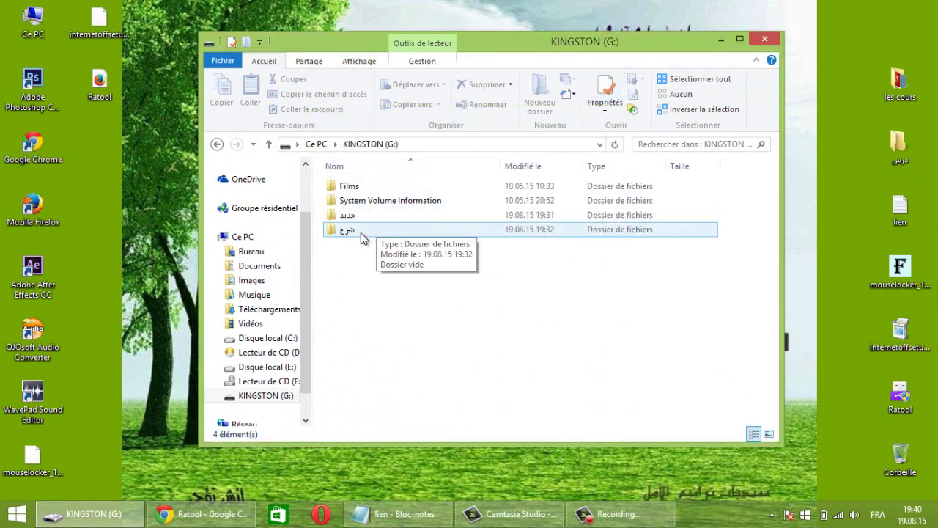
pyautogui.moveTo(363, 238); pyautogui.dragTo(825, 177)
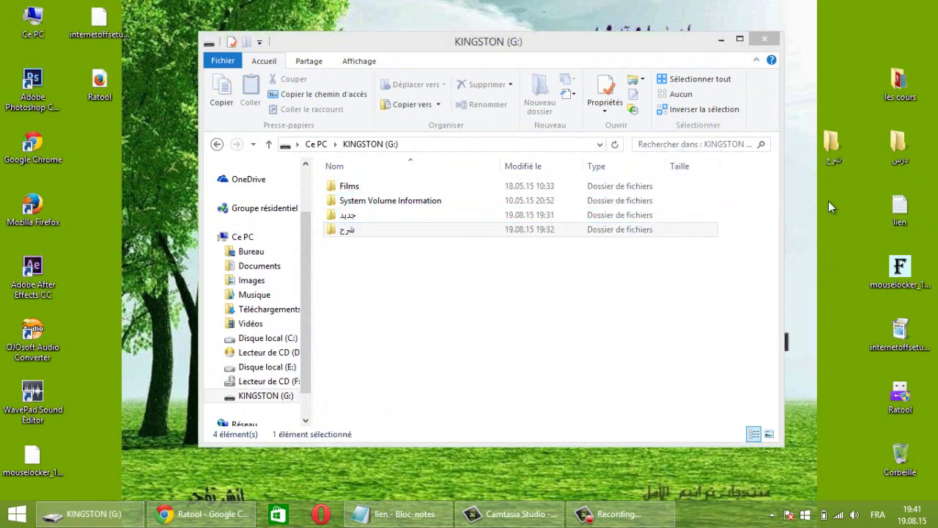
pyautogui.click(766, 40)
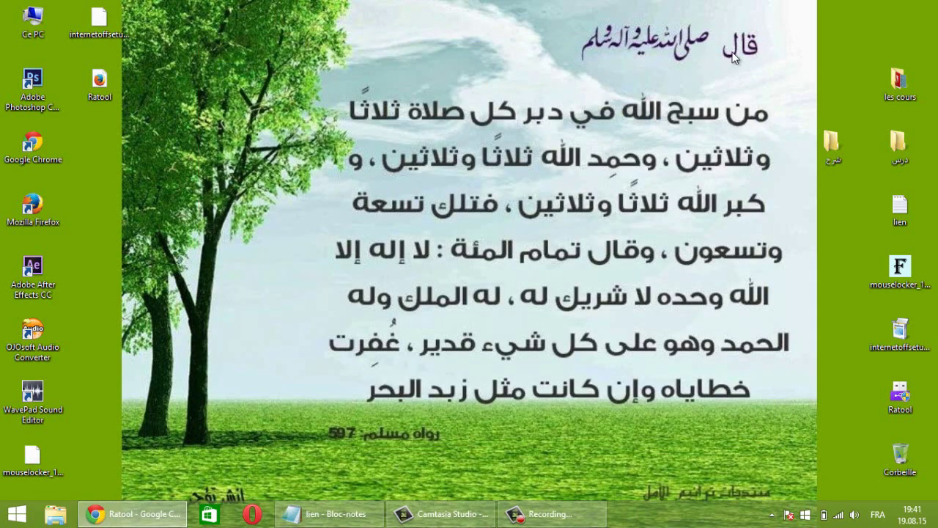
# Unlock Ratool with its password, apply Disable USB Disks Detection, confirm, and close the tool.
pyautogui.doubleClick(903, 392)
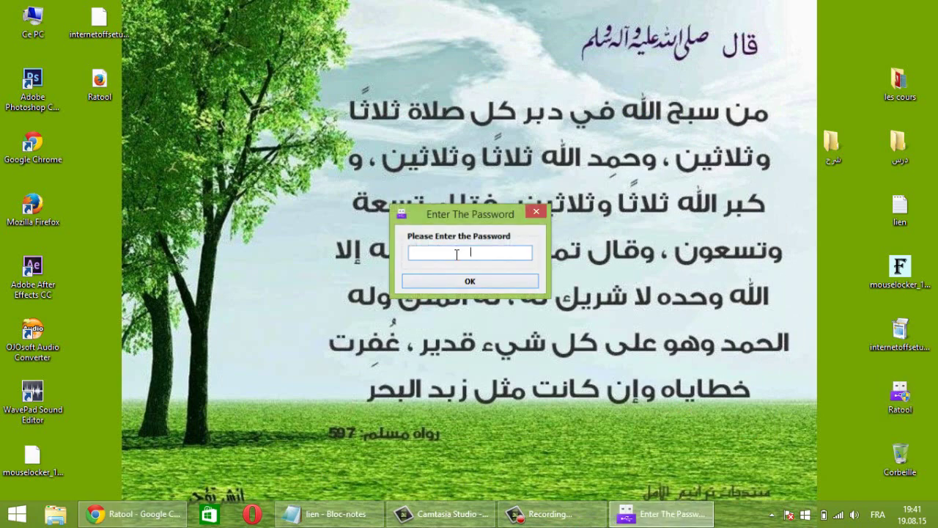
pyautogui.write('1')
pyautogui.click(478, 281)
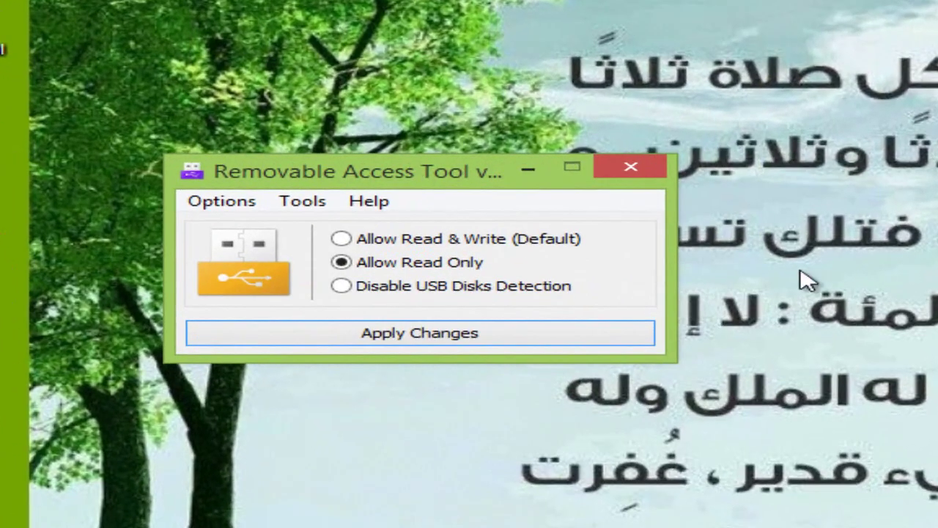
pyautogui.click(341, 286)
pyautogui.click(396, 333)
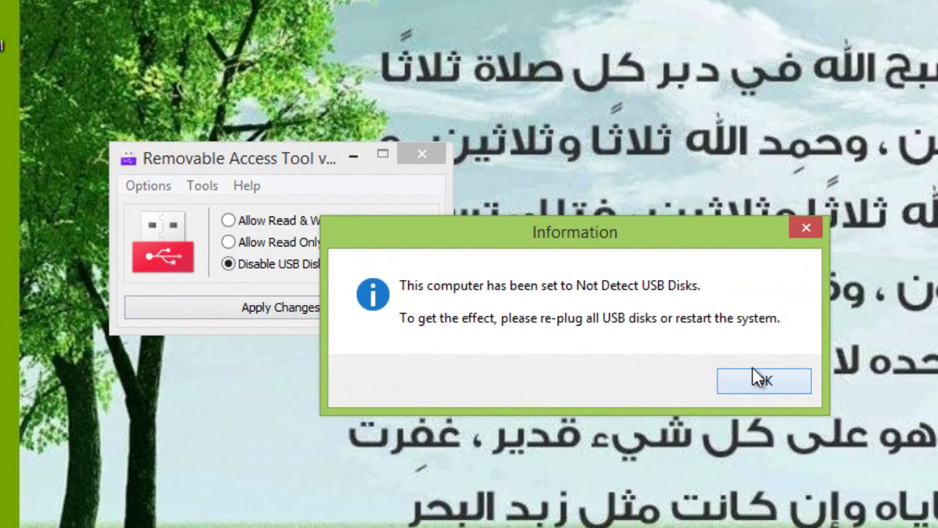
pyautogui.click(865, 390)
pyautogui.click(477, 158)
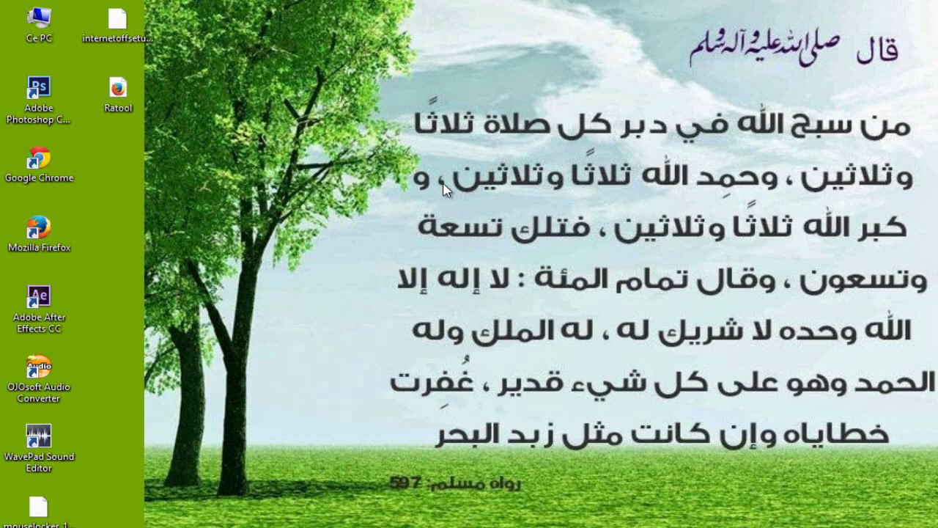
# Check in Ce PC that KINGSTON (G:) no longer appears, then close the window.
pyautogui.doubleClick(66, 38)
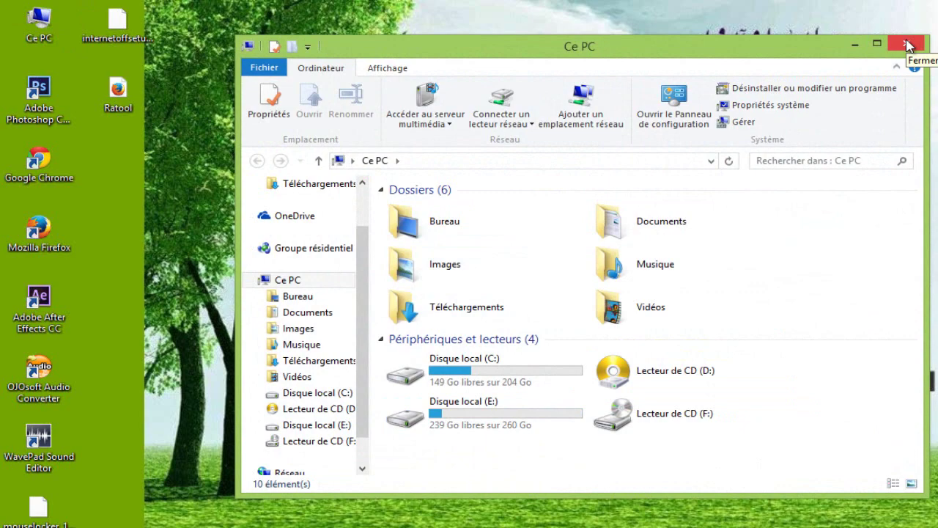
pyautogui.click(907, 46)
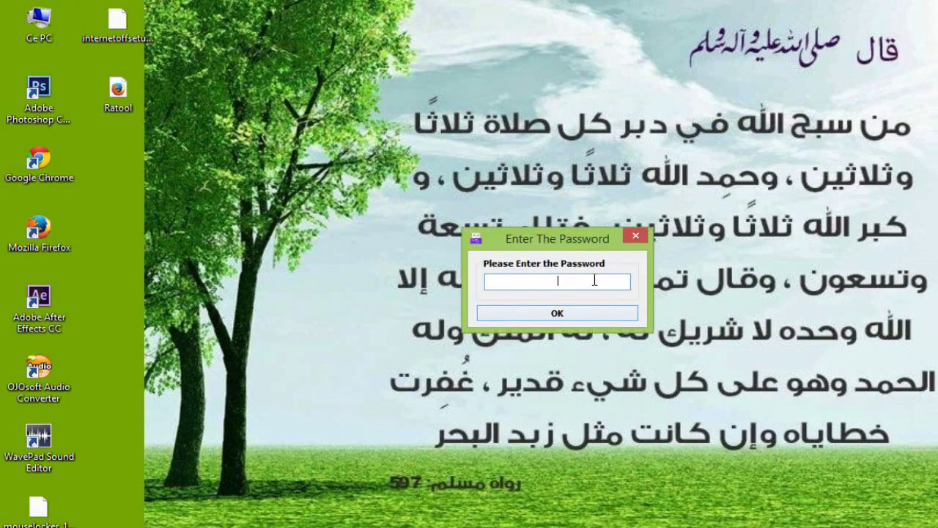
# Unlock Ratool, apply Allow Read & Write (Default) for USB disks, confirm, and close it.
pyautogui.click(563, 313)
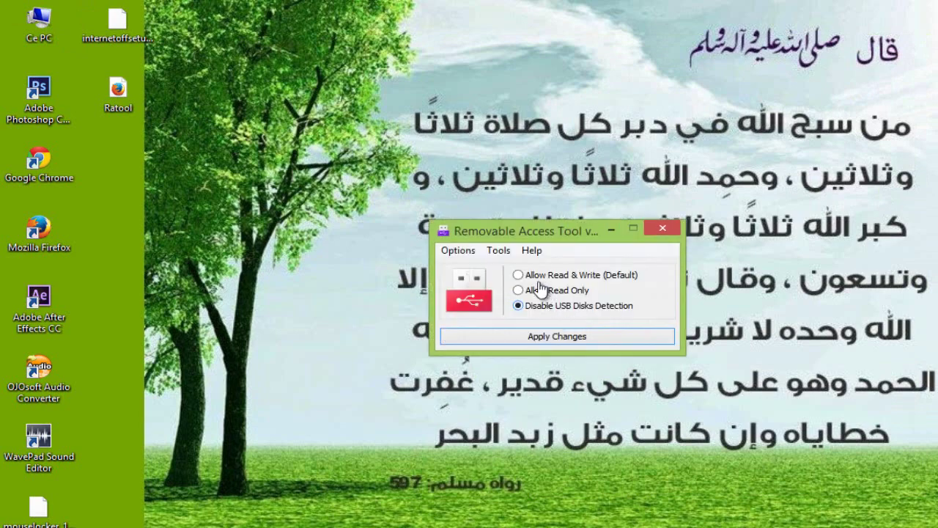
pyautogui.click(519, 275)
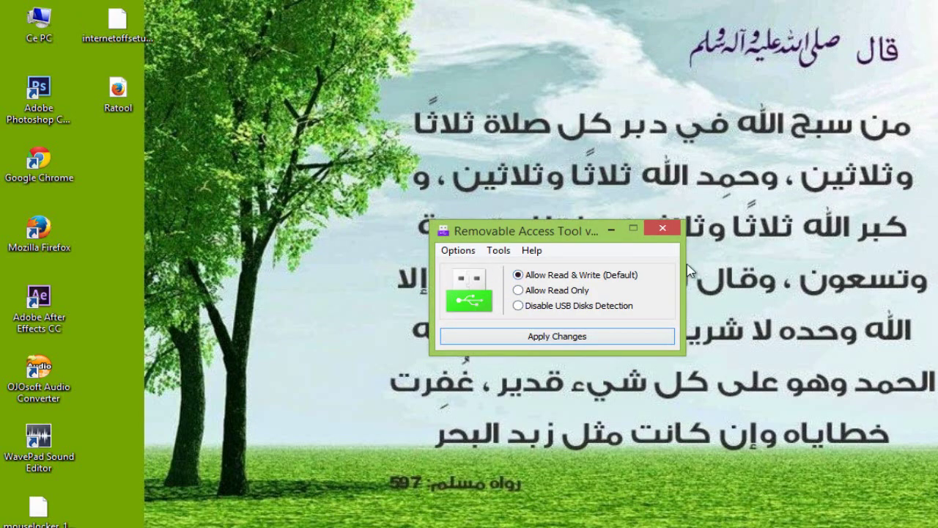
pyautogui.click(593, 337)
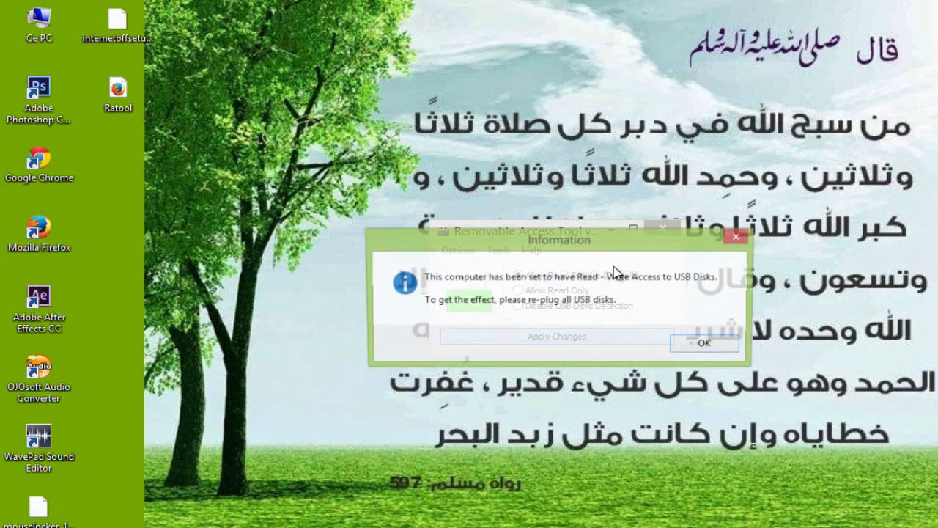
pyautogui.click(705, 343)
pyautogui.click(663, 229)
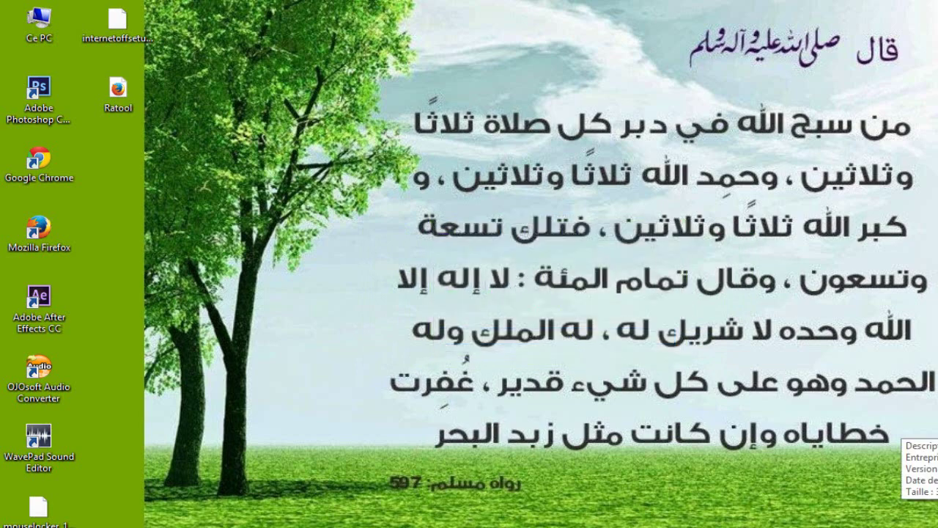
# Confirm in Ce PC that KINGSTON (G:) is listed again with 22,6 Go free of 29,2 Go, then close it.
pyautogui.doubleClick(39, 25)
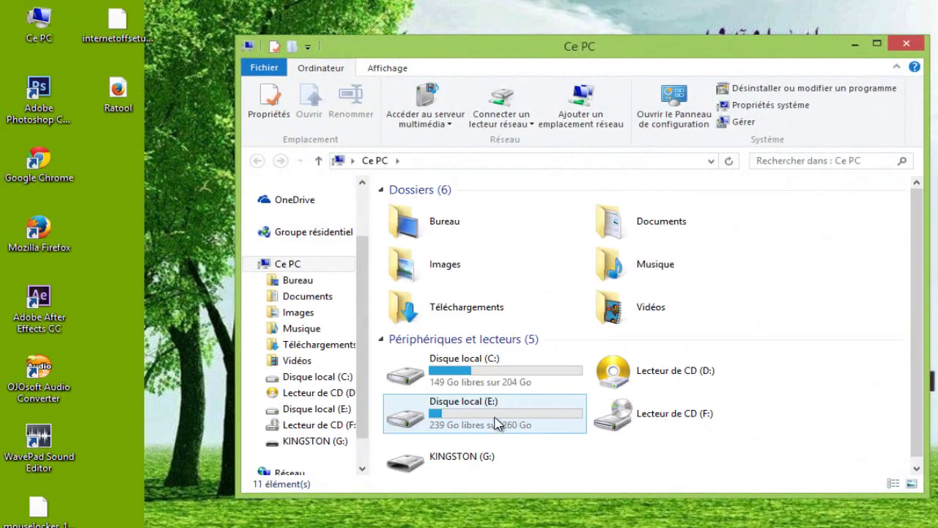
pyautogui.click(483, 421)
pyautogui.click(482, 453)
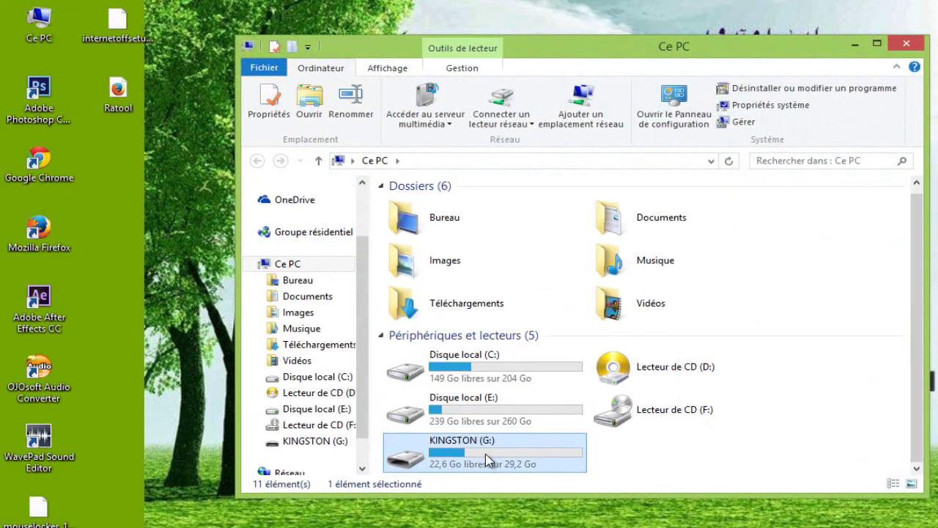
pyautogui.click(906, 44)
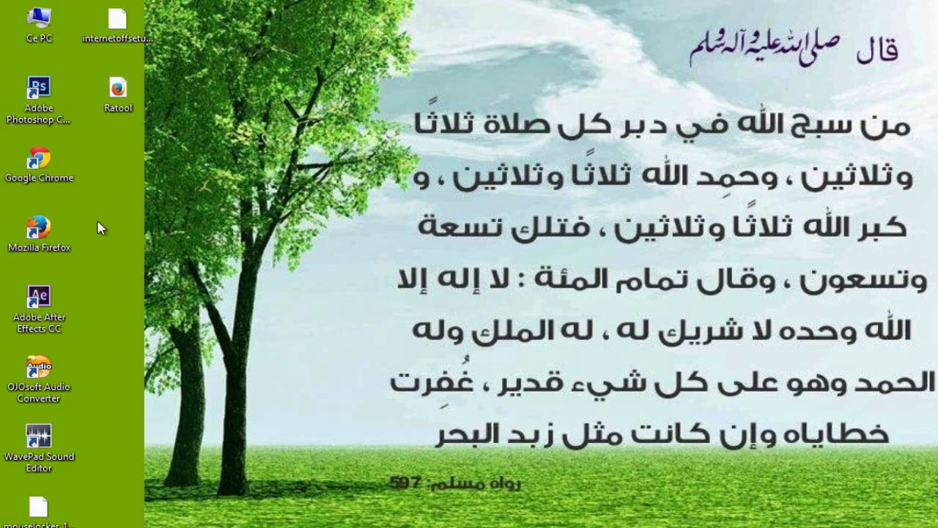
# Create a new desktop folder whose name is the Unicode PDF control character.
pyautogui.rightClick(229, 254)
pyautogui.moveTo(345, 413)
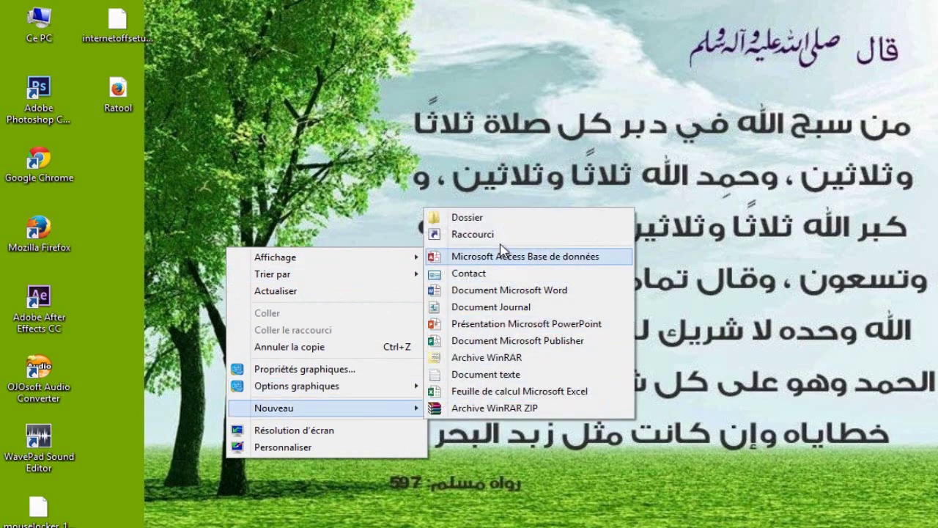
pyautogui.click(502, 218)
pyautogui.rightClick(273, 249)
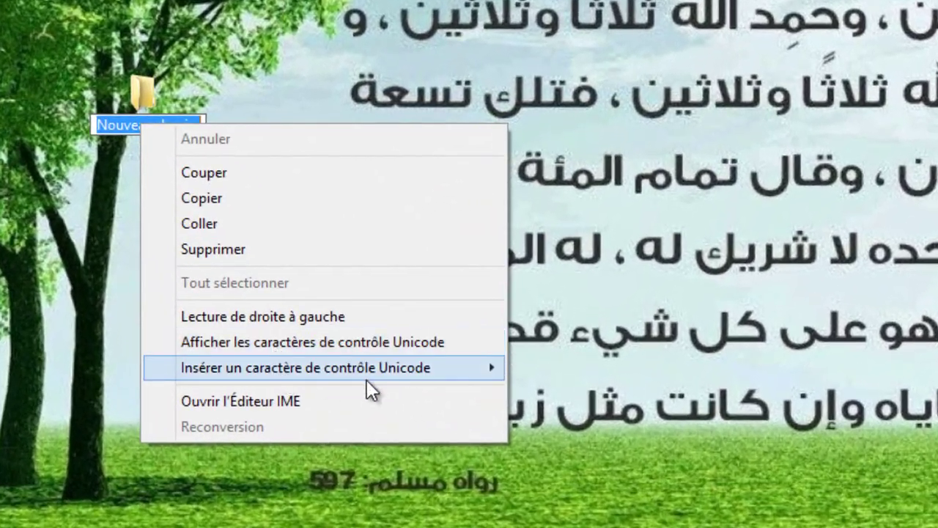
pyautogui.moveTo(426, 424)
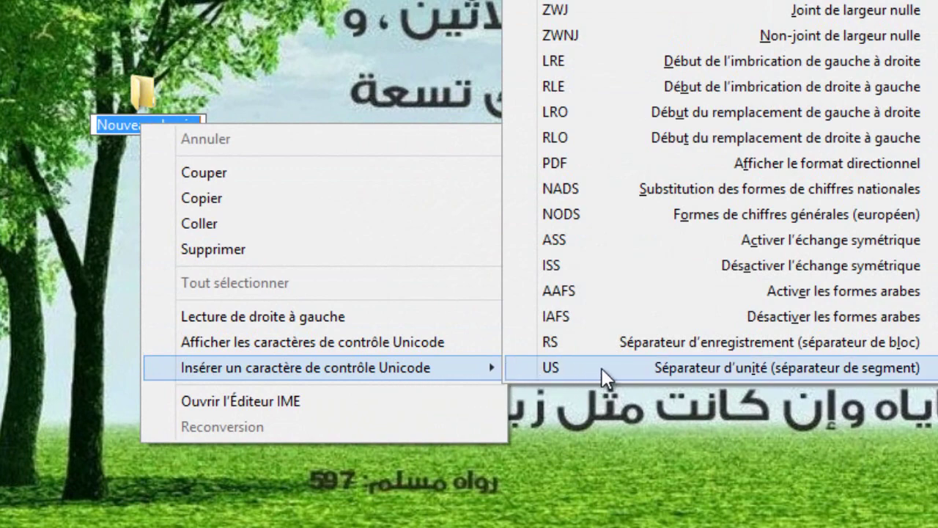
pyautogui.click(563, 164)
pyautogui.press('Return')
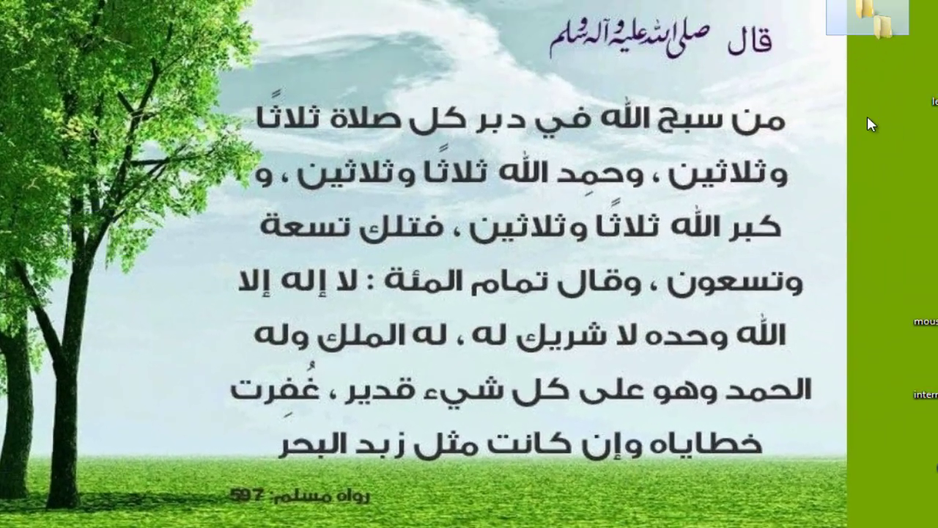
# Create a second Nouveau dossier folder and bring up its name-editing context menu.
pyautogui.rightClick(88, 216)
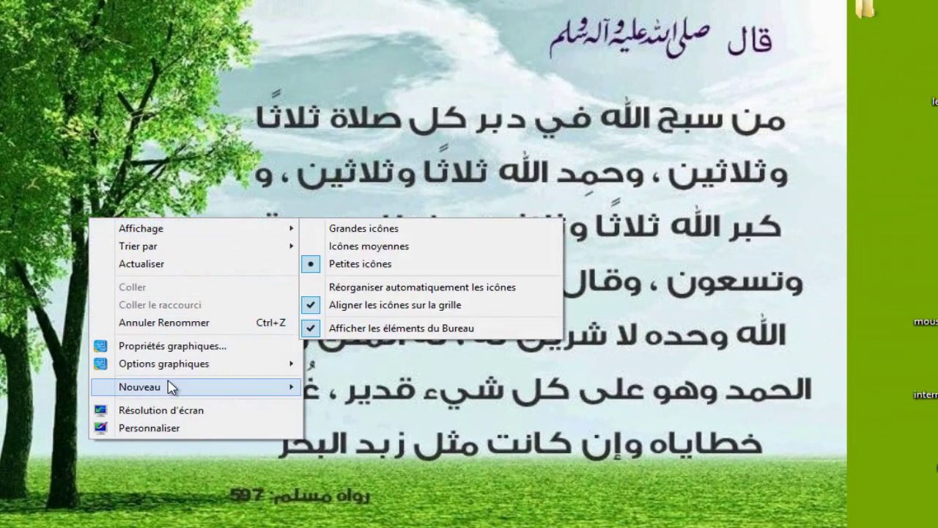
pyautogui.moveTo(262, 388)
pyautogui.click(345, 386)
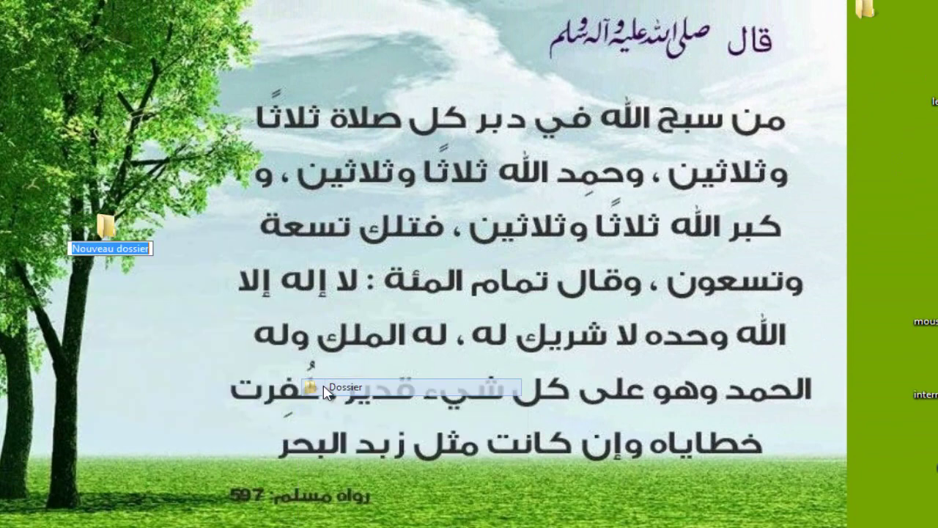
pyautogui.rightClick(130, 253)
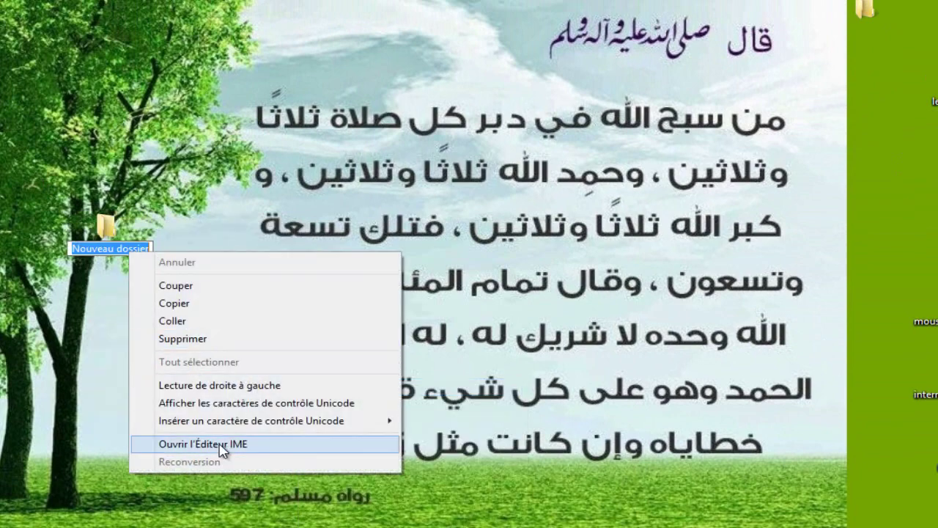
pyautogui.moveTo(249, 424)
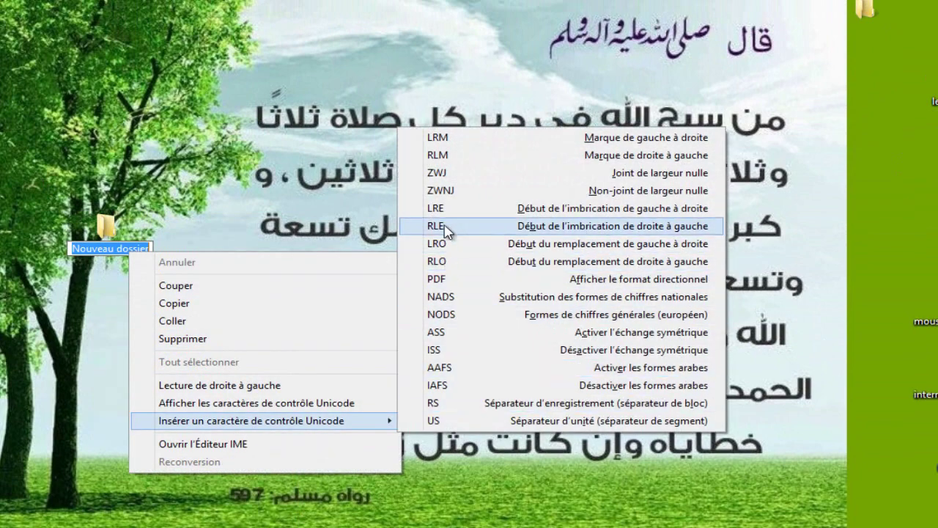
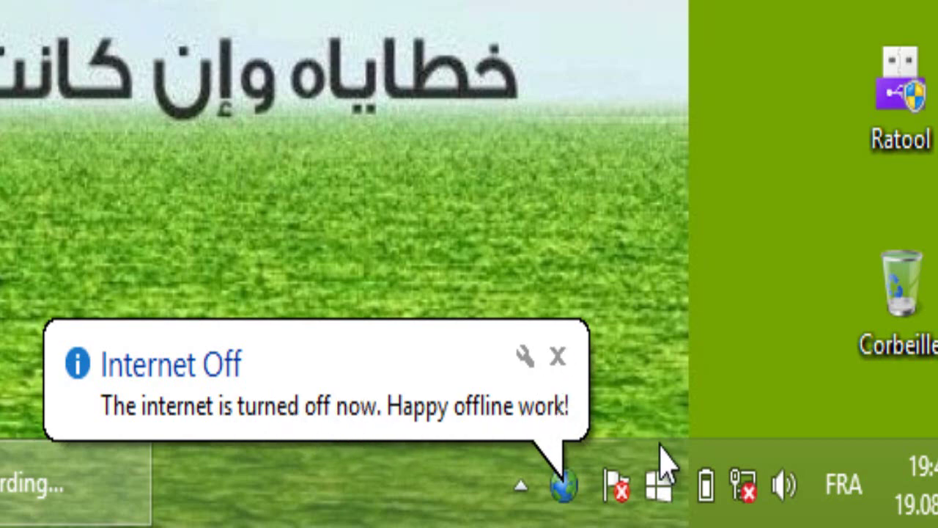
# Rename Nouveau dossier to the invisible RLM control character and drag it beside the other desktop folders.
pyautogui.click(557, 357)
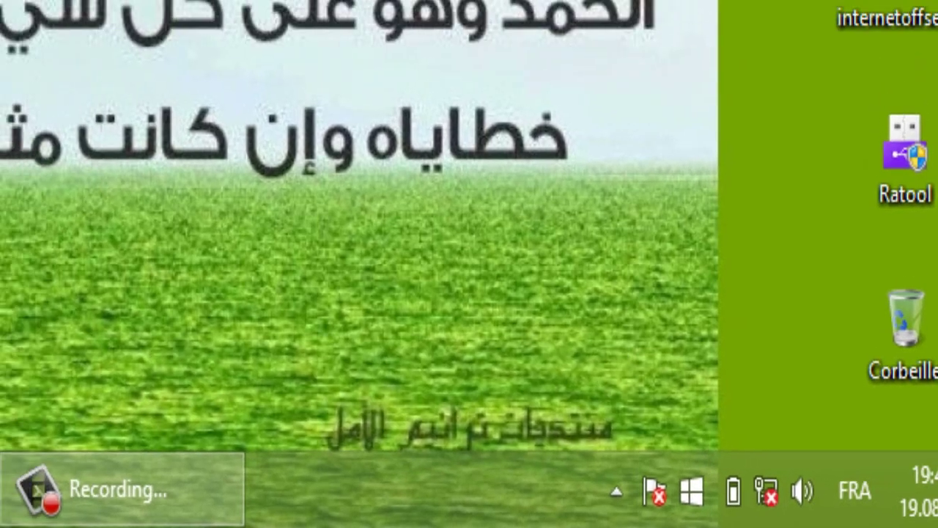
pyautogui.rightClick(68, 110)
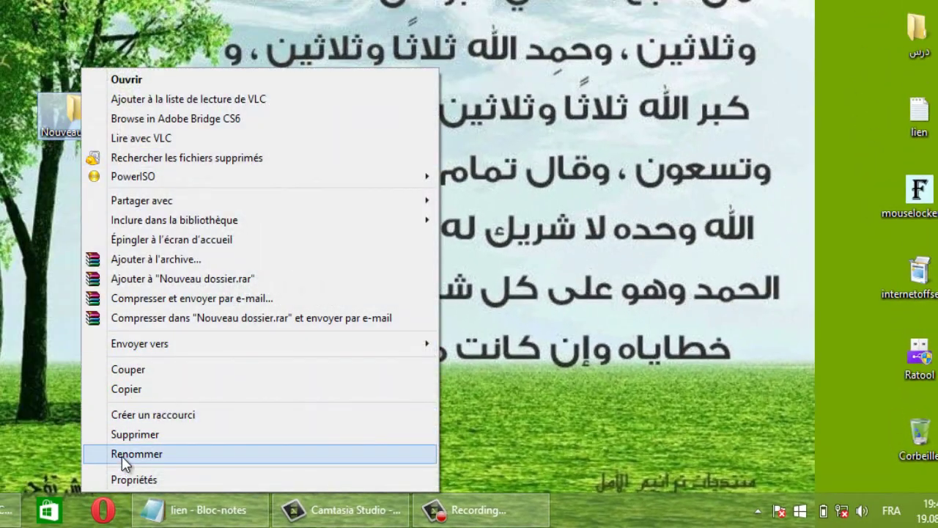
pyautogui.click(122, 456)
pyautogui.rightClick(79, 134)
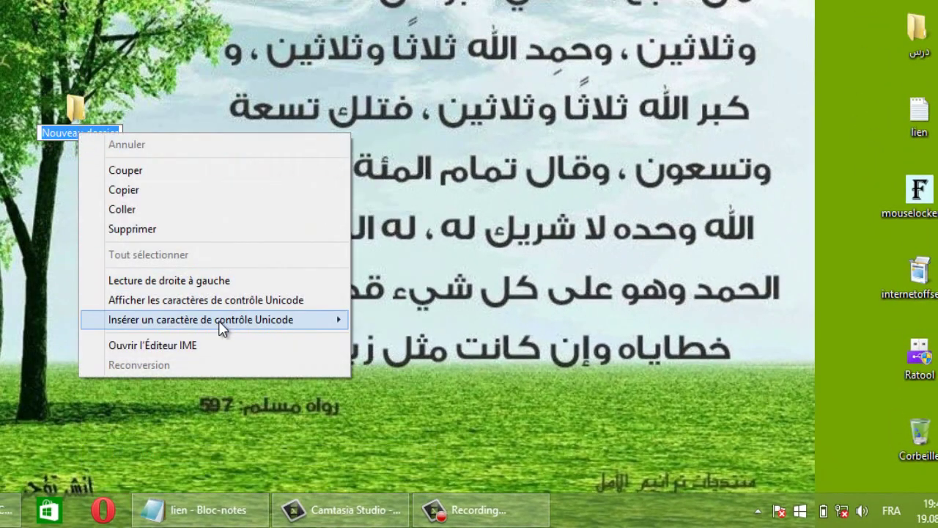
pyautogui.moveTo(224, 323)
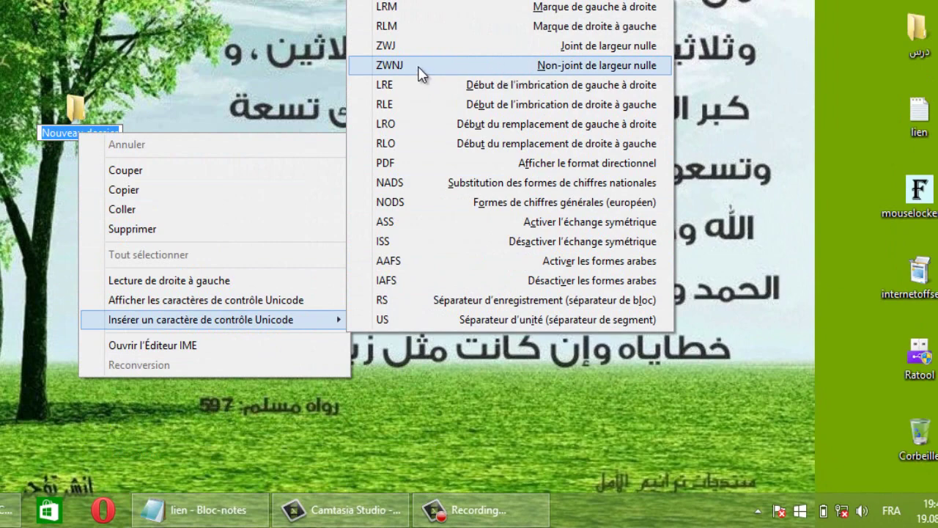
pyautogui.click(386, 26)
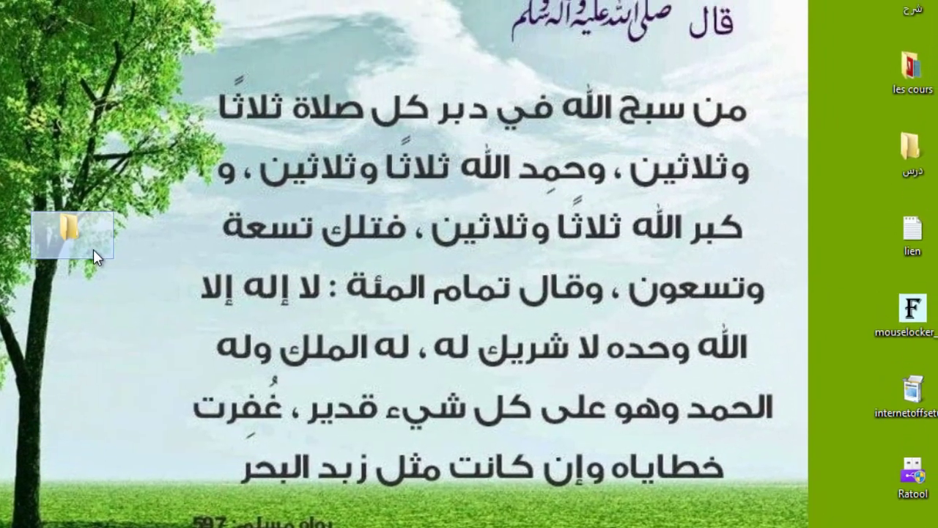
pyautogui.moveTo(93, 249); pyautogui.dragTo(826, 85)
pyautogui.moveTo(824, 123); pyautogui.dragTo(822, 63)
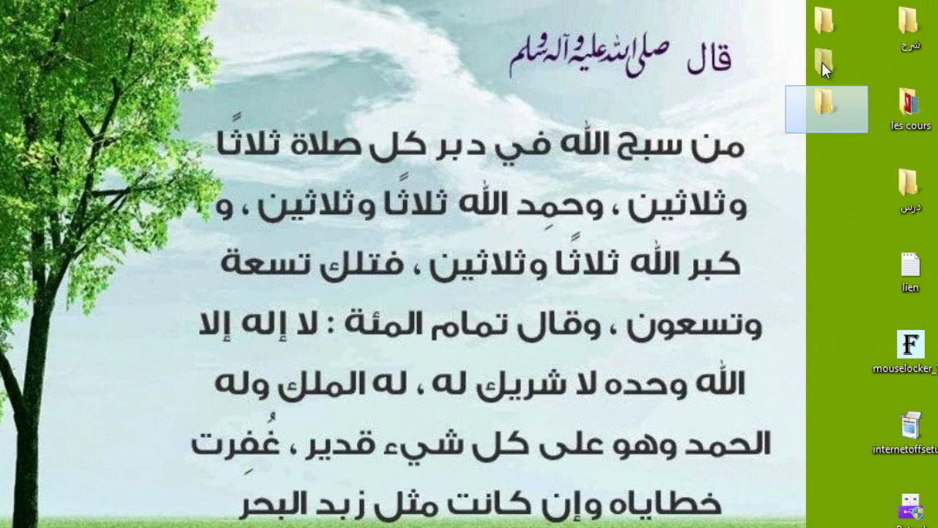